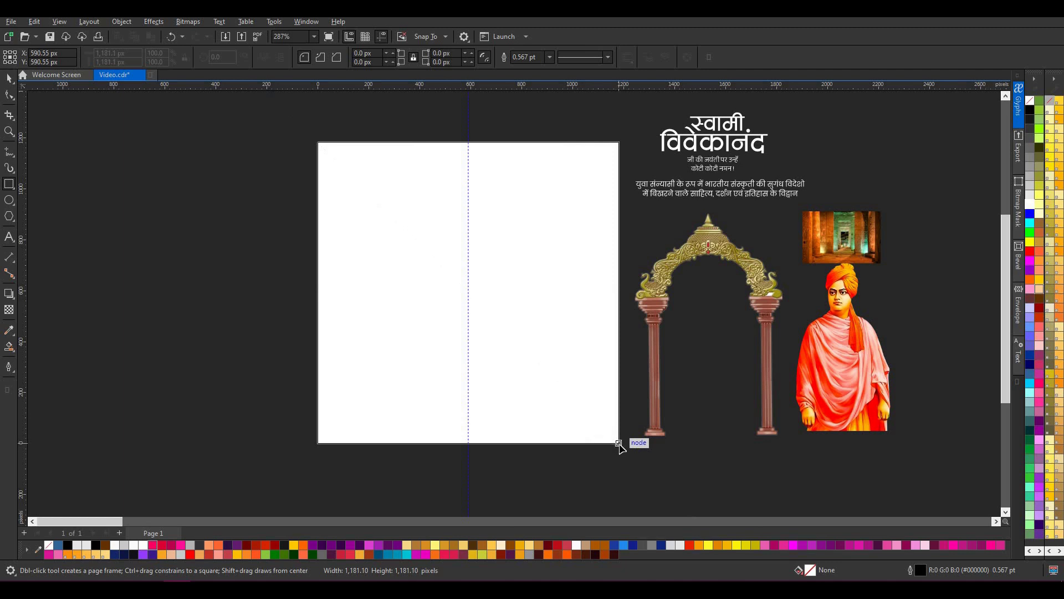
- Draw a page-sized square of about 1,181 px and fill it with very dark maroon
drag(619, 443, 618, 443)
click(597, 554)
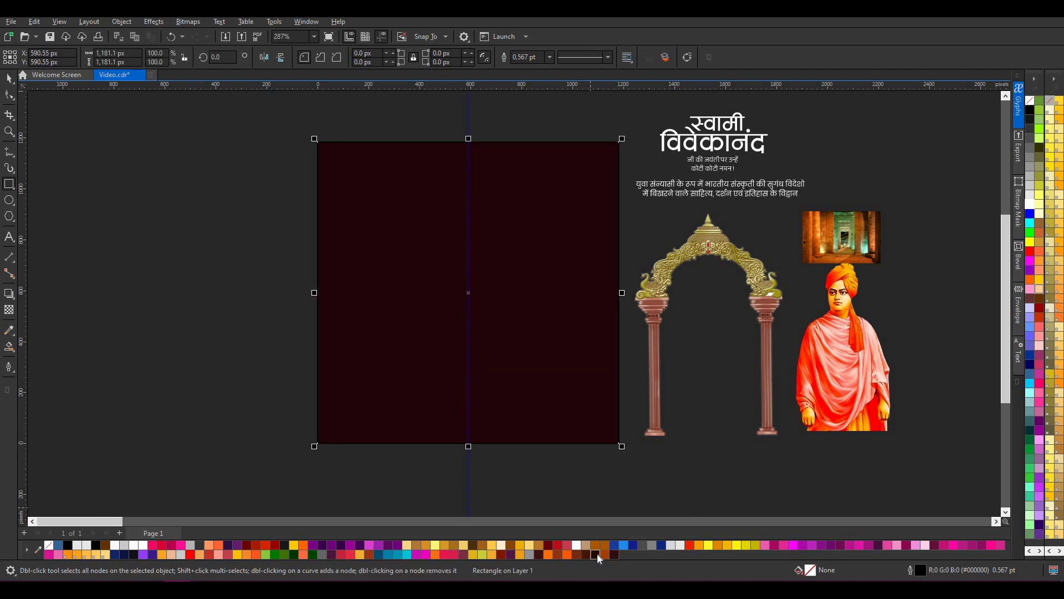
click(9, 78)
click(89, 177)
scroll(529, 262, down, 1)
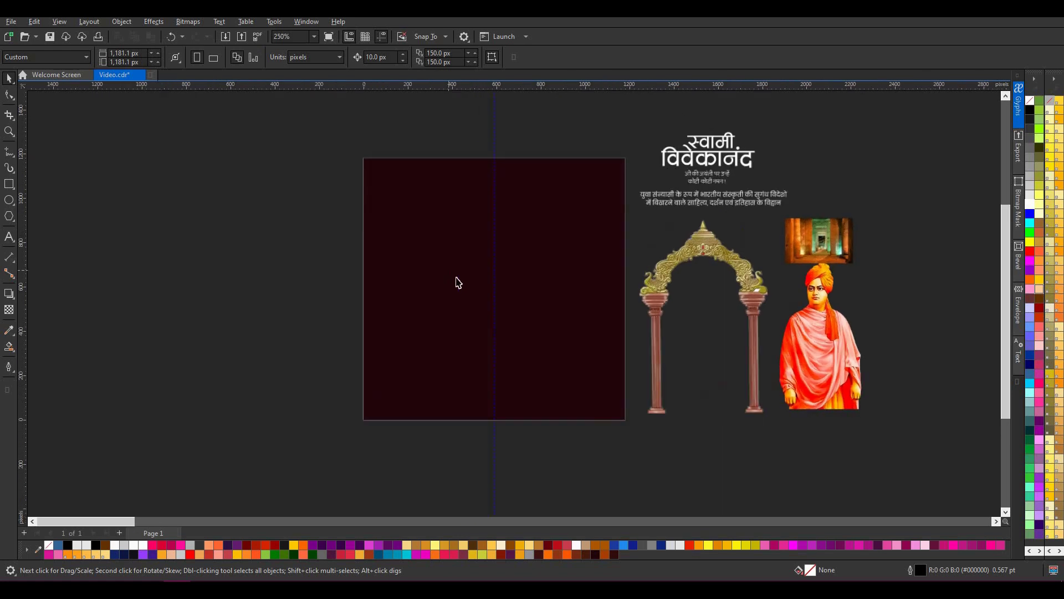
- Draw a rectangle about 587 by 654 px along the page's lower edge and centre it horizontally on the page
scroll(465, 270, up, 1)
click(9, 187)
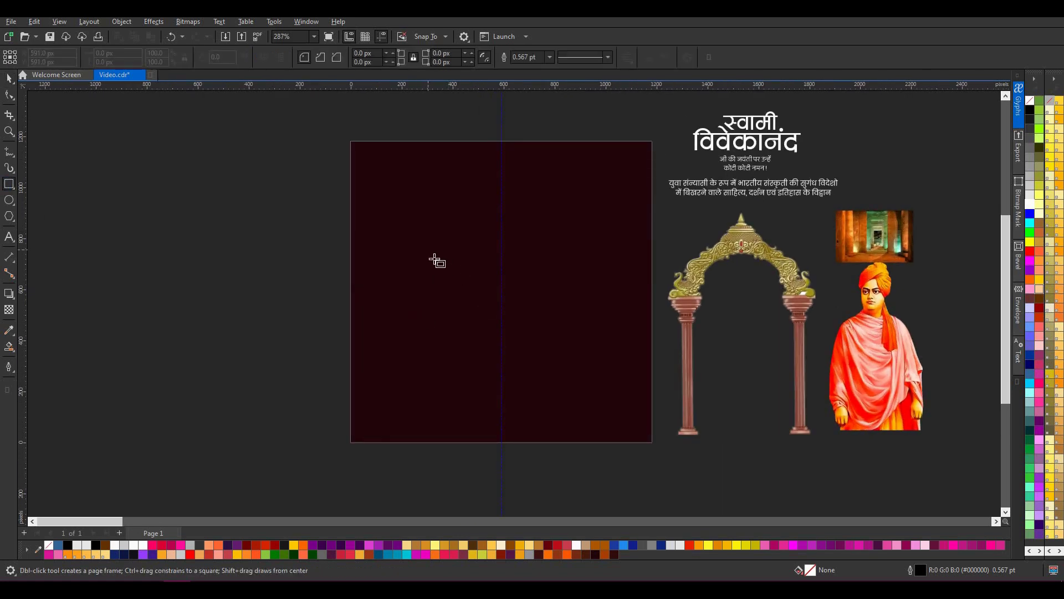
drag(429, 253, 579, 442)
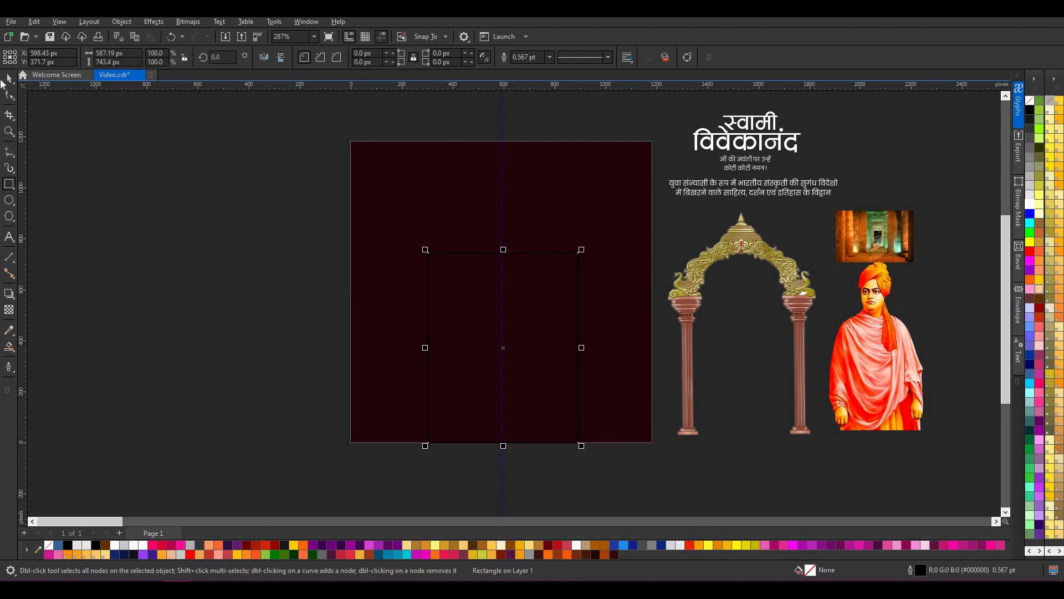
click(7, 79)
drag(504, 249, 521, 342)
key(p)
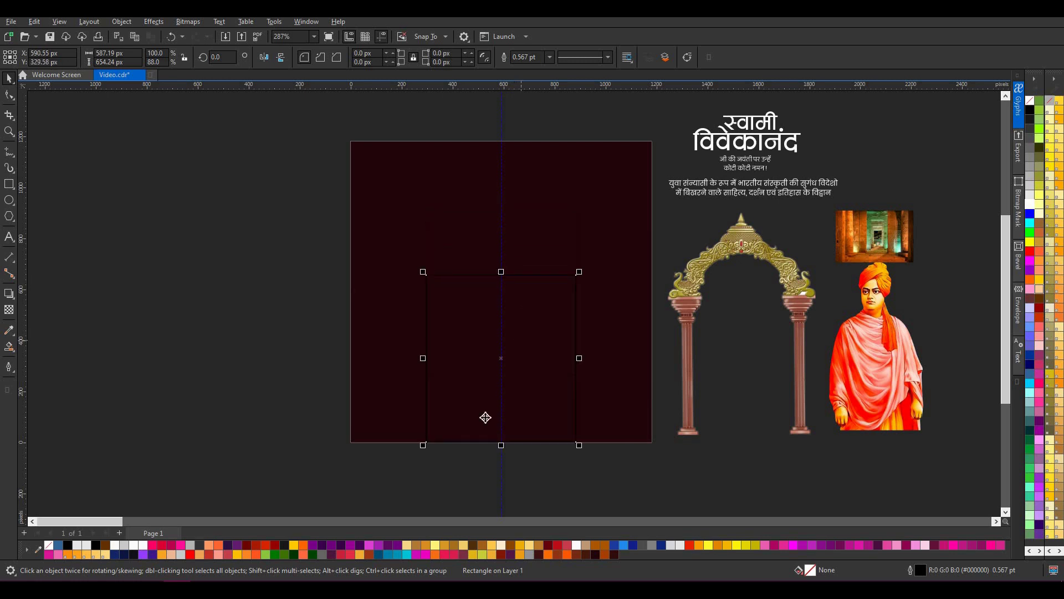
- Fill the centred rectangle with orange (#FD6E06) and remove its outline
click(550, 554)
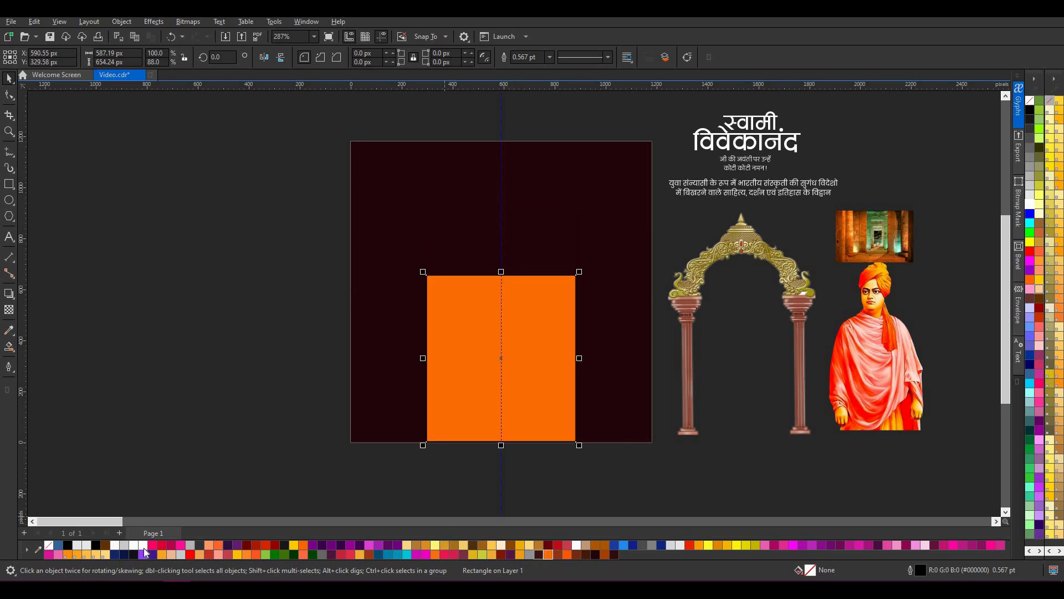
click(166, 409)
scroll(532, 297, up, 1)
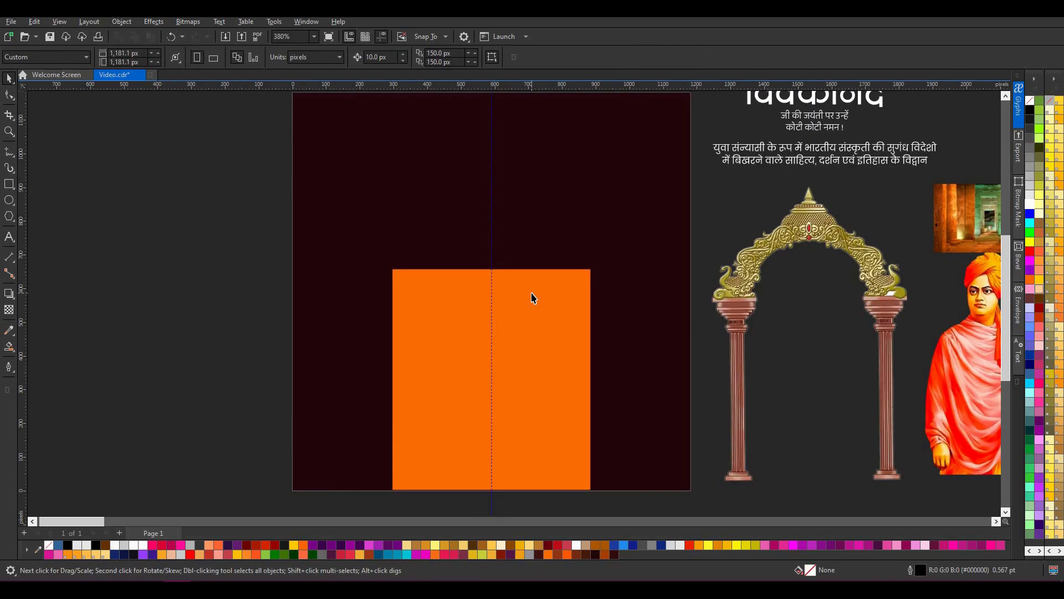
- Create a mirrored copy of the orange rectangle as a strip above its upper edge, enlarged to about 665 by 109 px
click(458, 329)
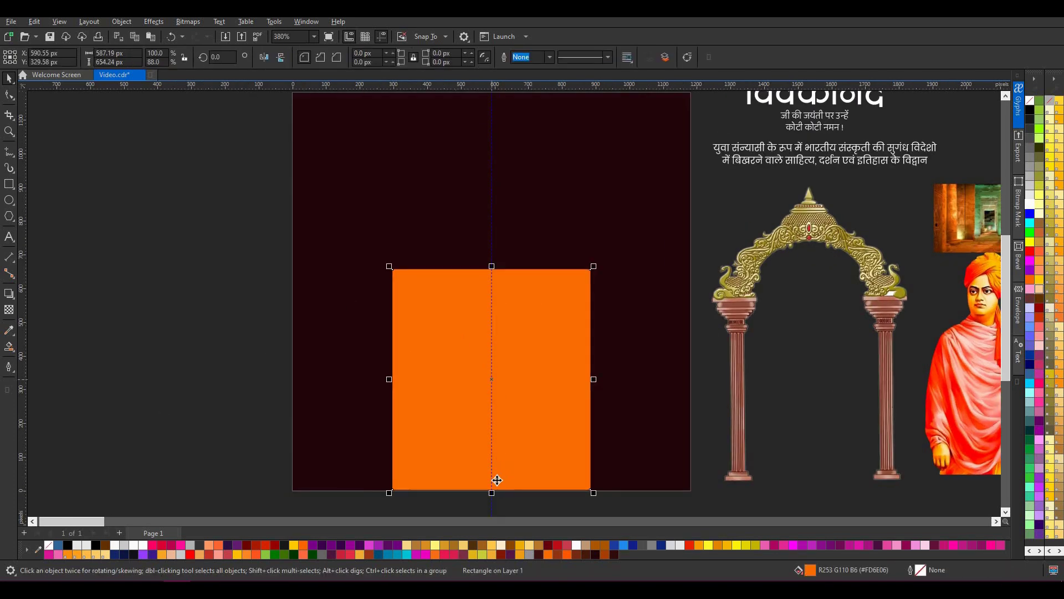
drag(492, 492, 502, 241)
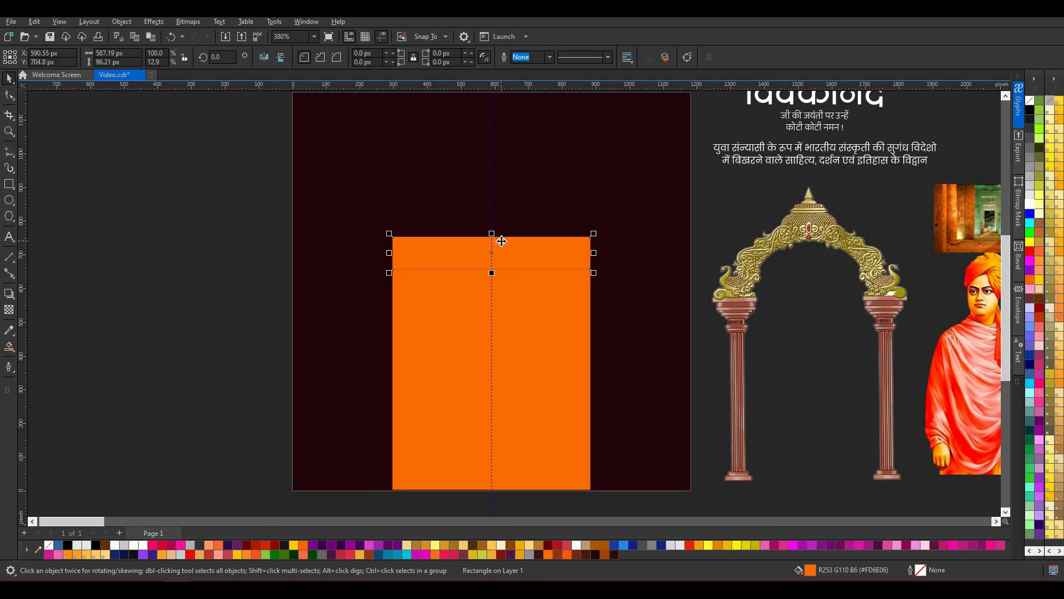
drag(594, 274, 610, 284)
- Give the orange strip maximum corner radii of about 54 px in the scalloped corner style
click(12, 97)
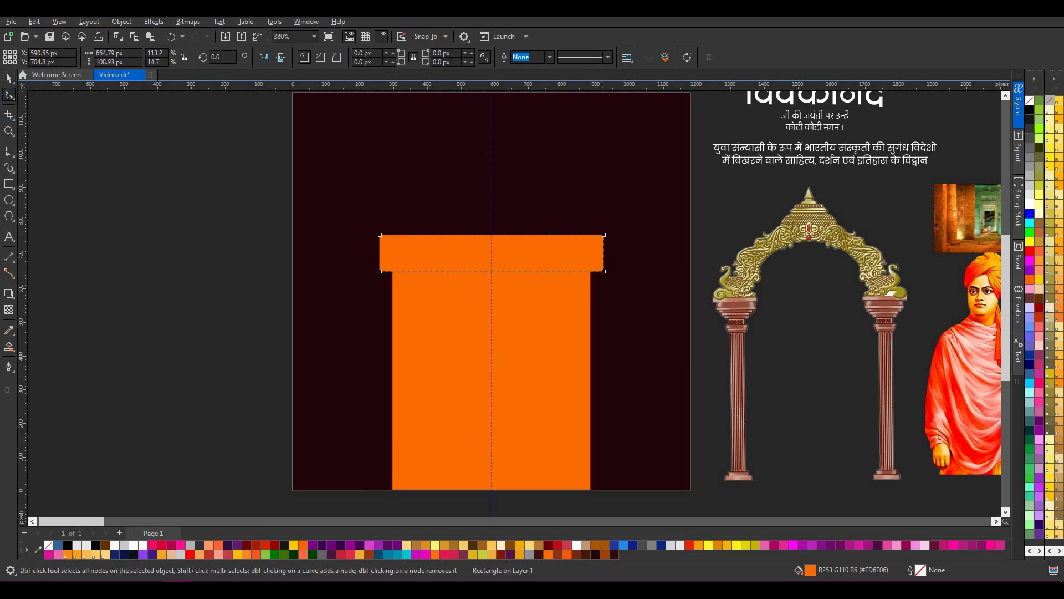
drag(379, 235, 406, 260)
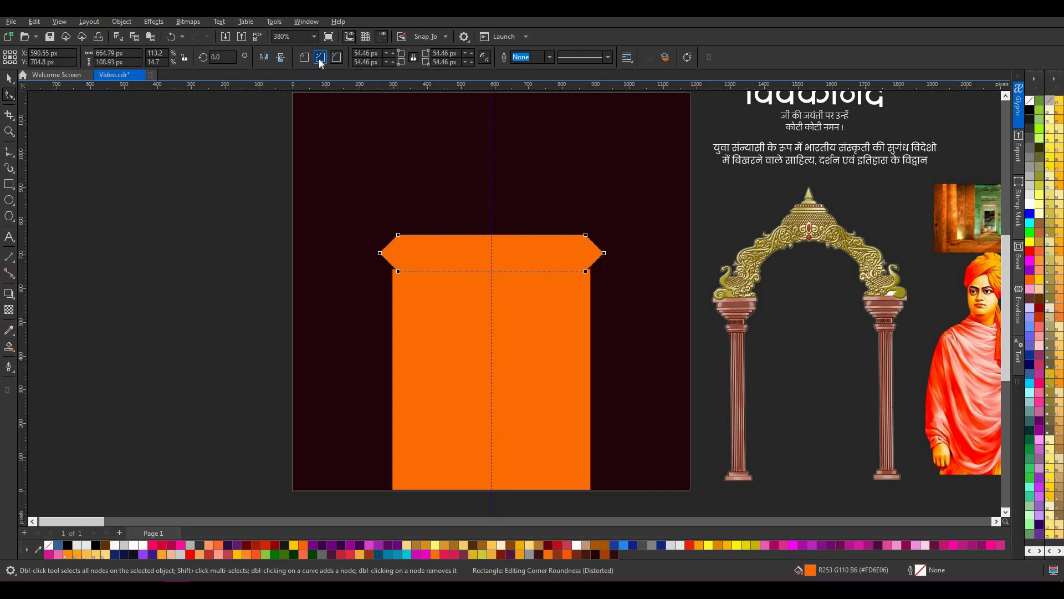
click(320, 57)
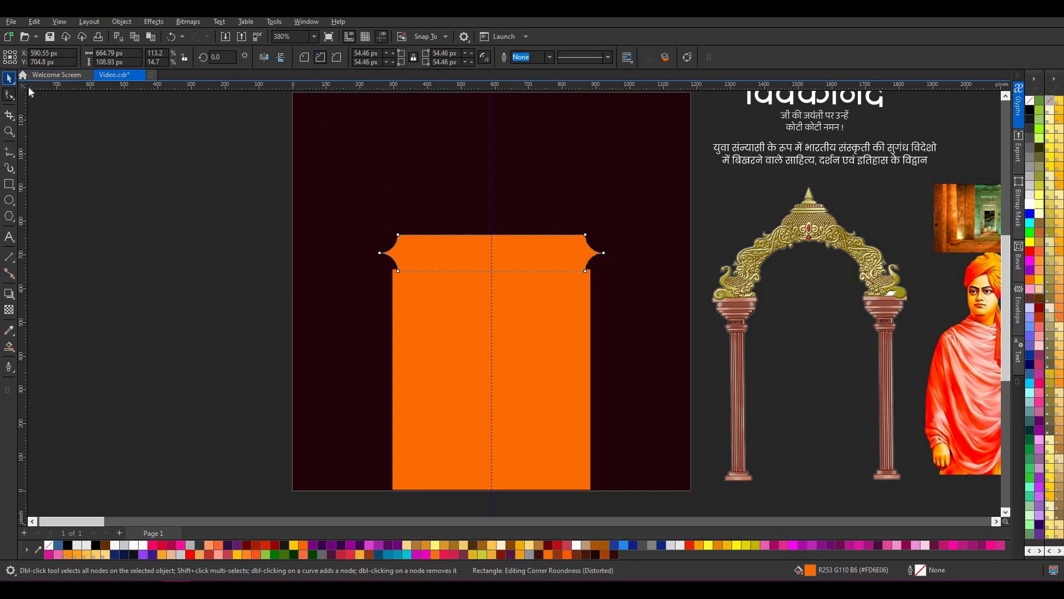
key(space)
- Enlarge the scalloped strip to about 702 by 115 px so it meets the rectangle's sides, and weld both into one shape
scroll(587, 273, up, 2)
mouse_move(643, 260)
mouse_down()
mouse_move(656, 287)
mouse_move(663, 264)
mouse_up()
scroll(648, 266, up, 4)
scroll(661, 272, up, 1)
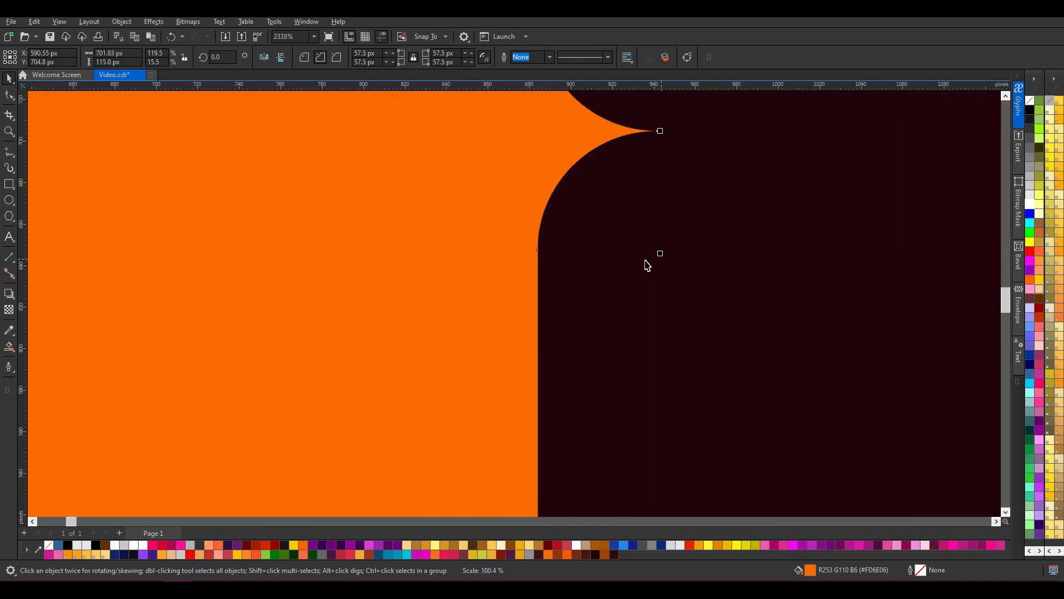
scroll(648, 265, down, 7)
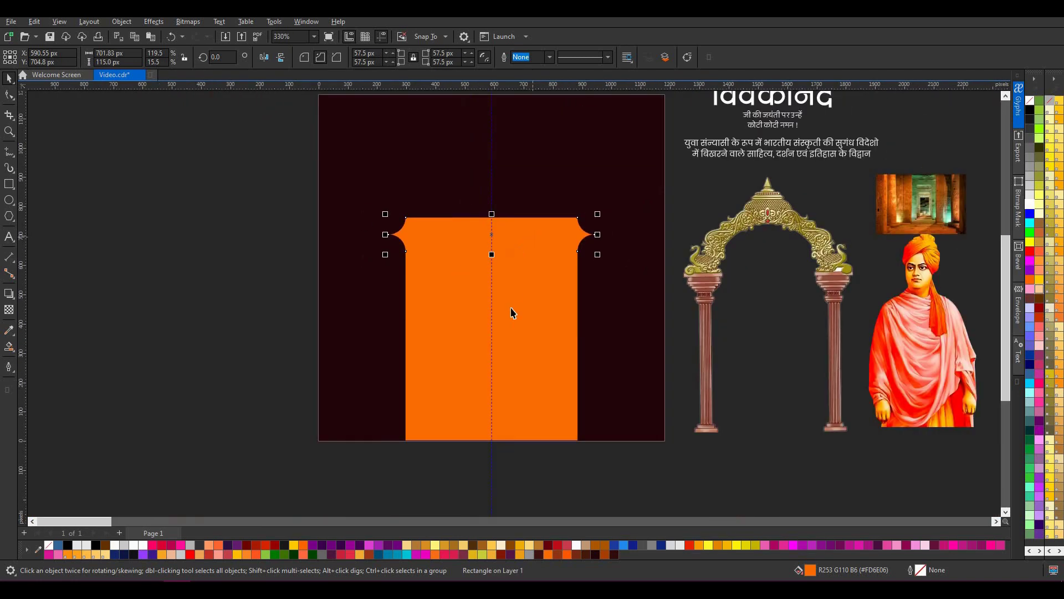
shift+click(511, 313)
click(326, 58)
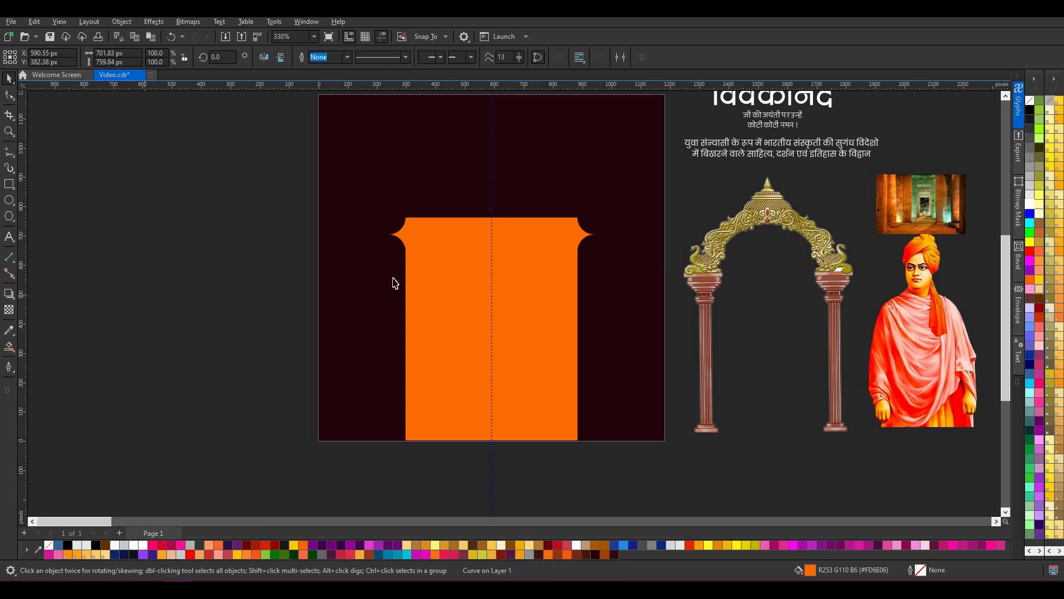
- Try to delete the two nodes where the scallops meet the welded shape's vertical sides, and undo the deletion
key(F10)
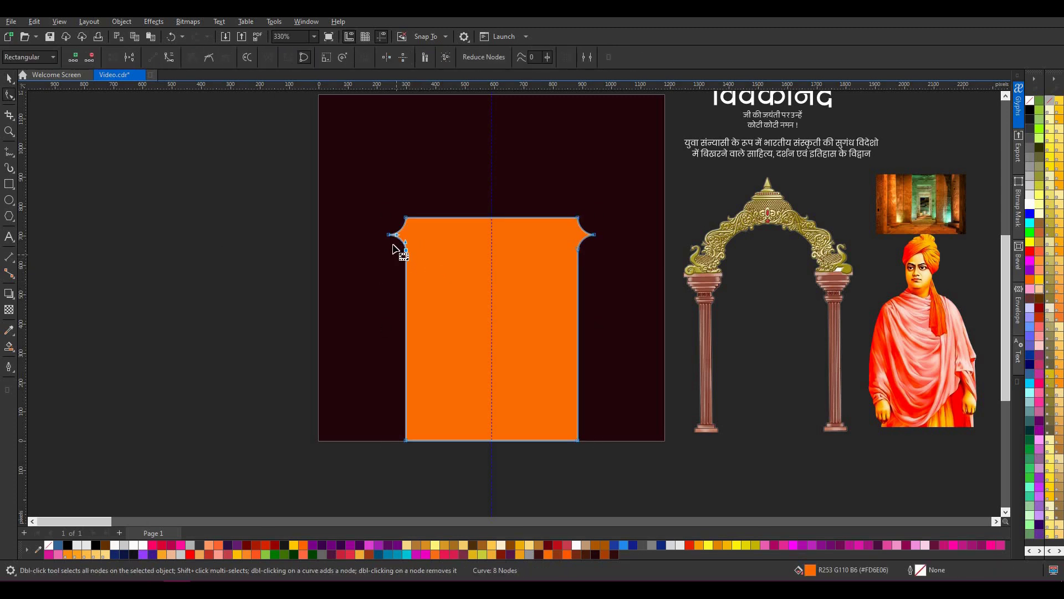
drag(394, 241, 589, 309)
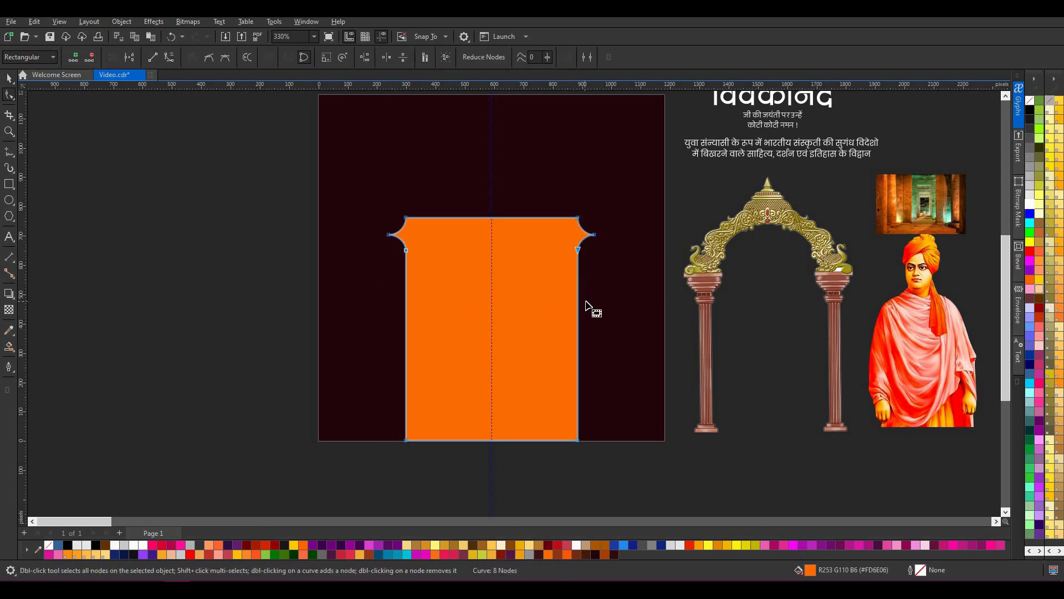
right_click(582, 255)
click(605, 271)
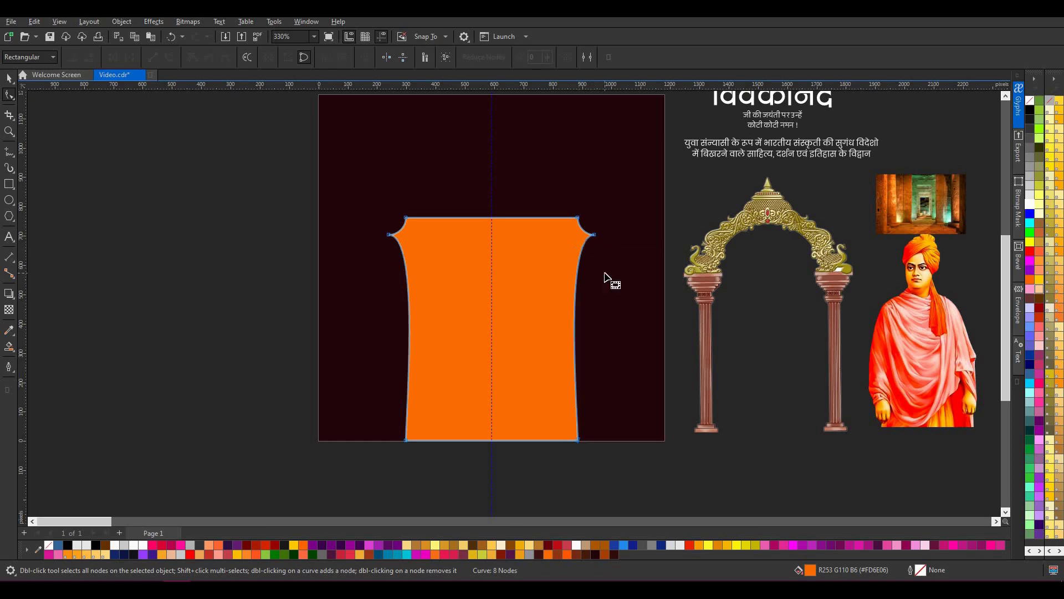
key(ctrl+z)
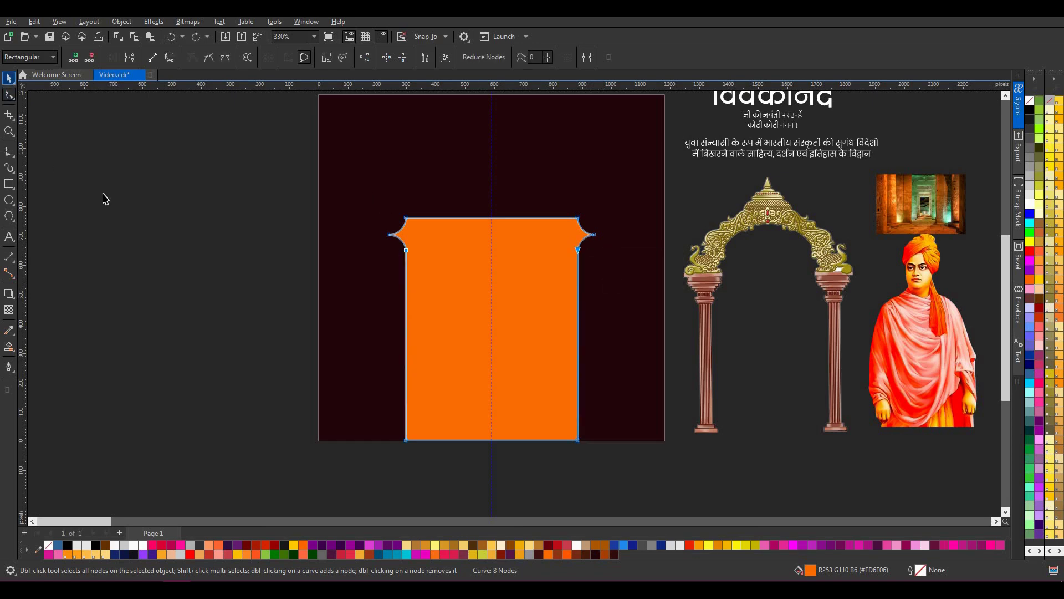
click(105, 198)
key(space)
- Draw a rectangle about 586 by 83 px sitting on the upper edge of the welded orange shape
scroll(523, 231, up, 2)
scroll(527, 216, down, 3)
scroll(465, 222, up, 1)
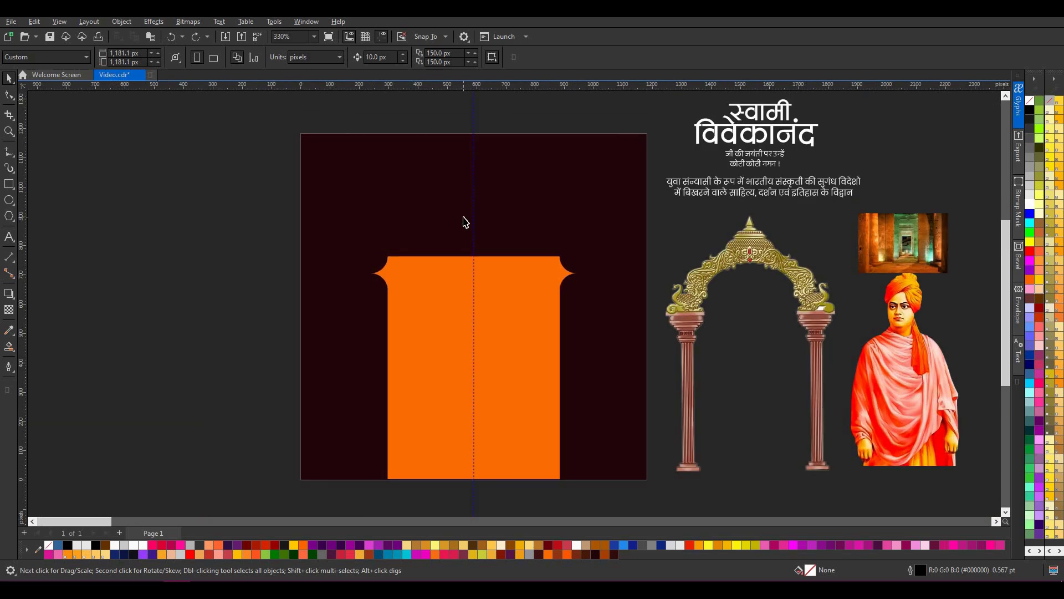
scroll(478, 216, down, 1)
scroll(458, 219, up, 3)
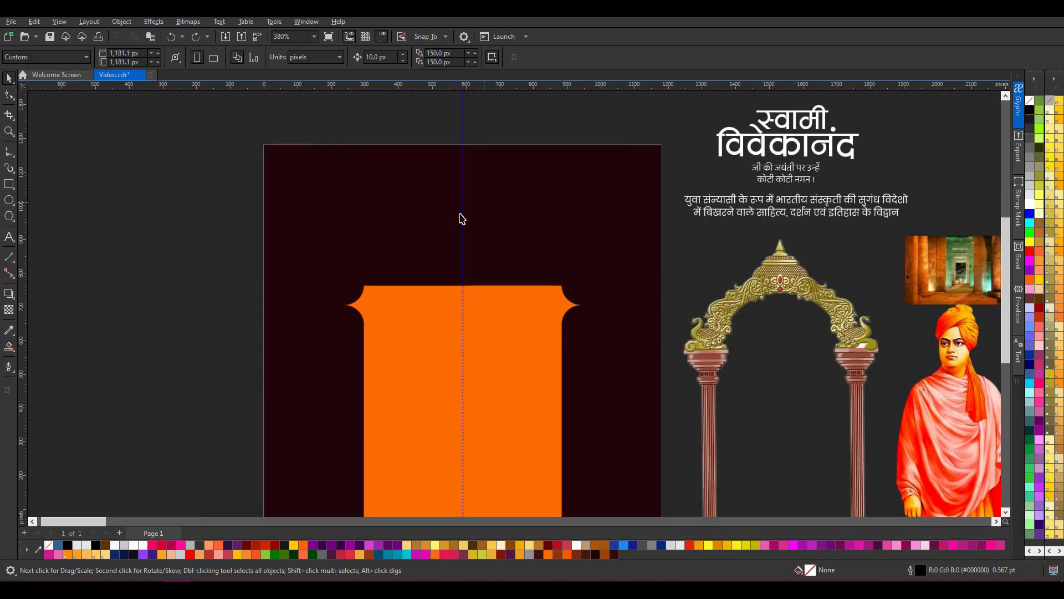
click(14, 157)
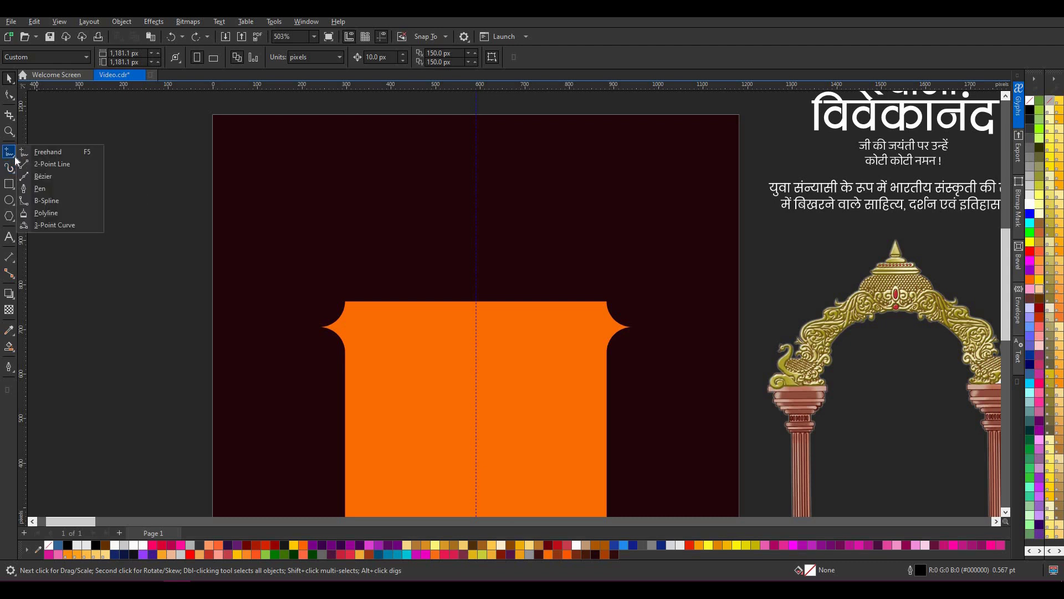
click(9, 184)
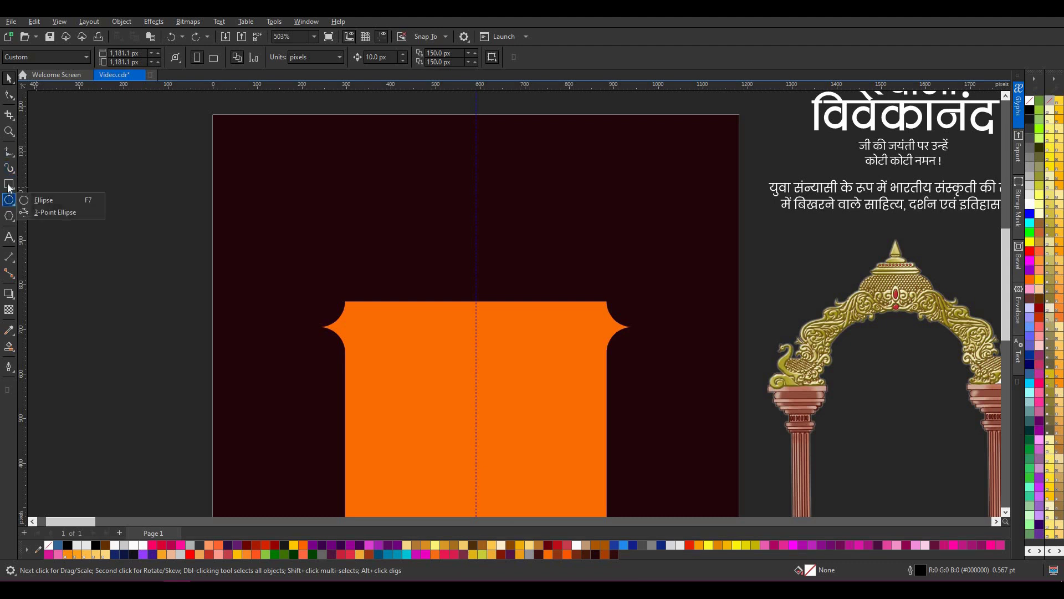
click(47, 184)
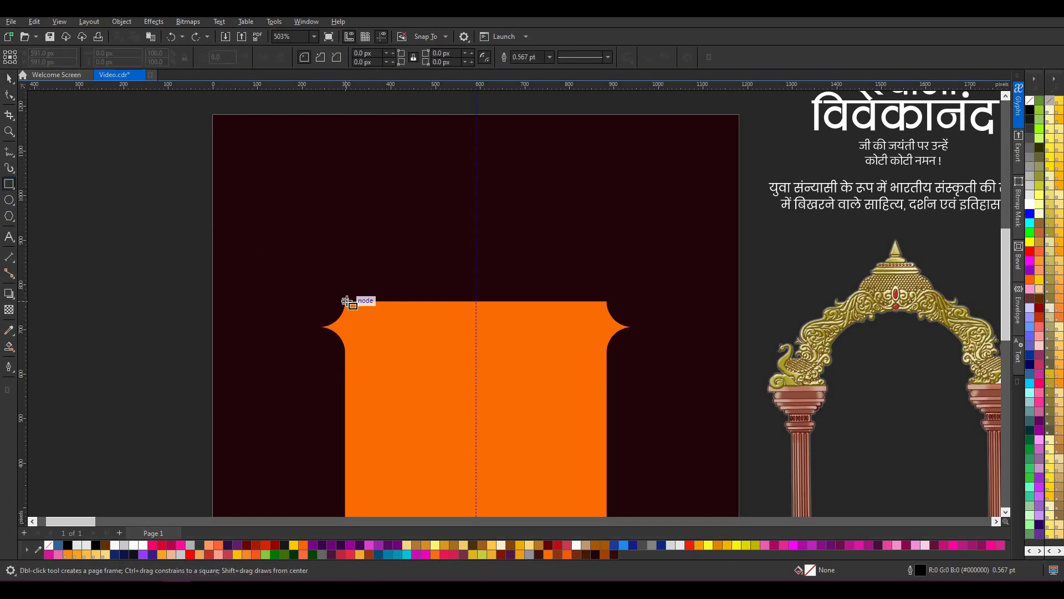
drag(346, 301, 606, 265)
key(space)
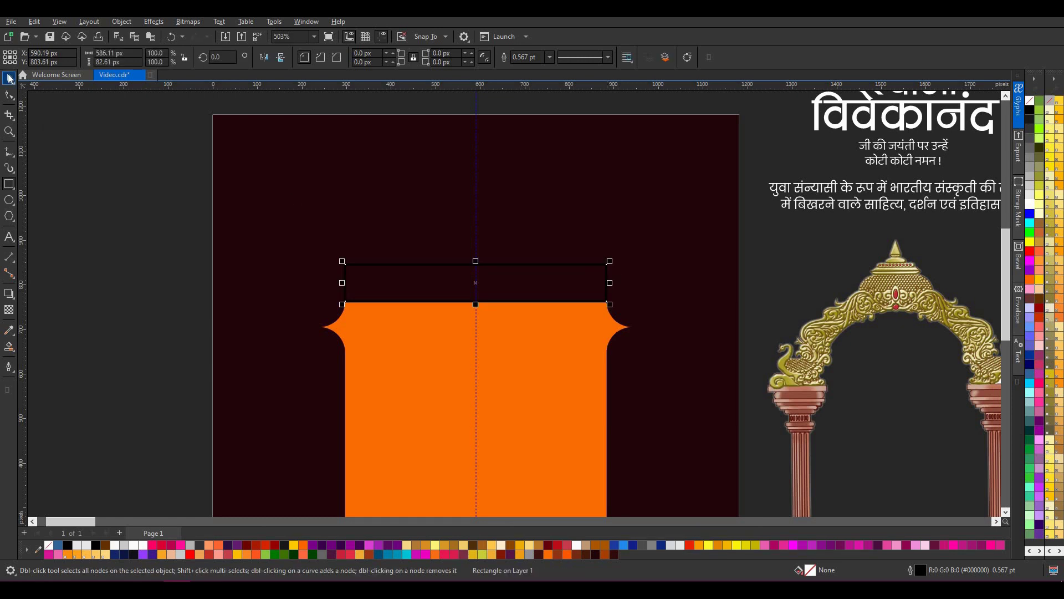
- Fill the new rectangle above the welded shape with the same orange (#FD6E06)
click(434, 37)
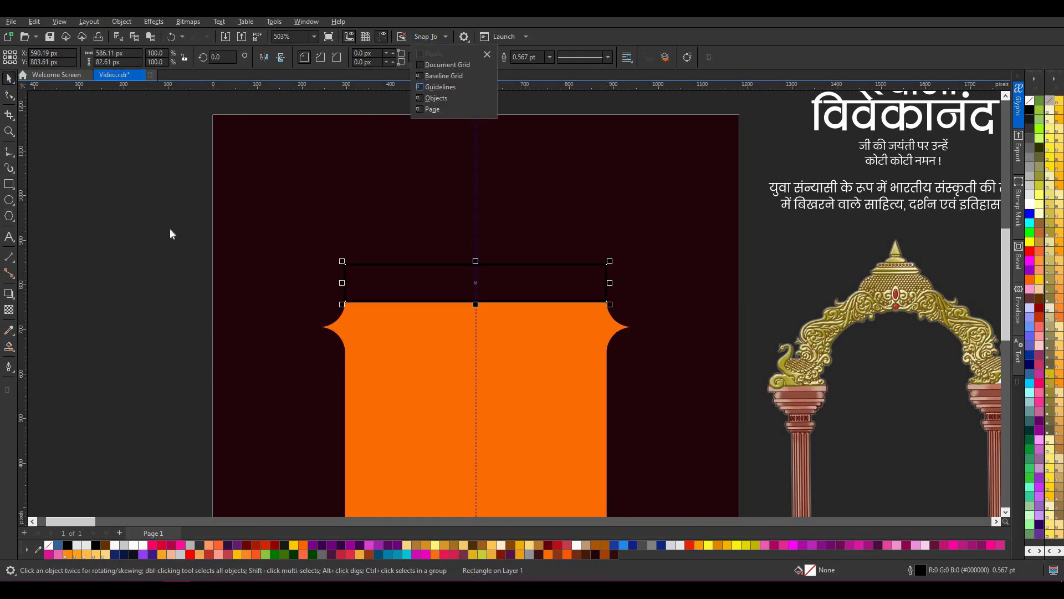
click(466, 271)
click(449, 281)
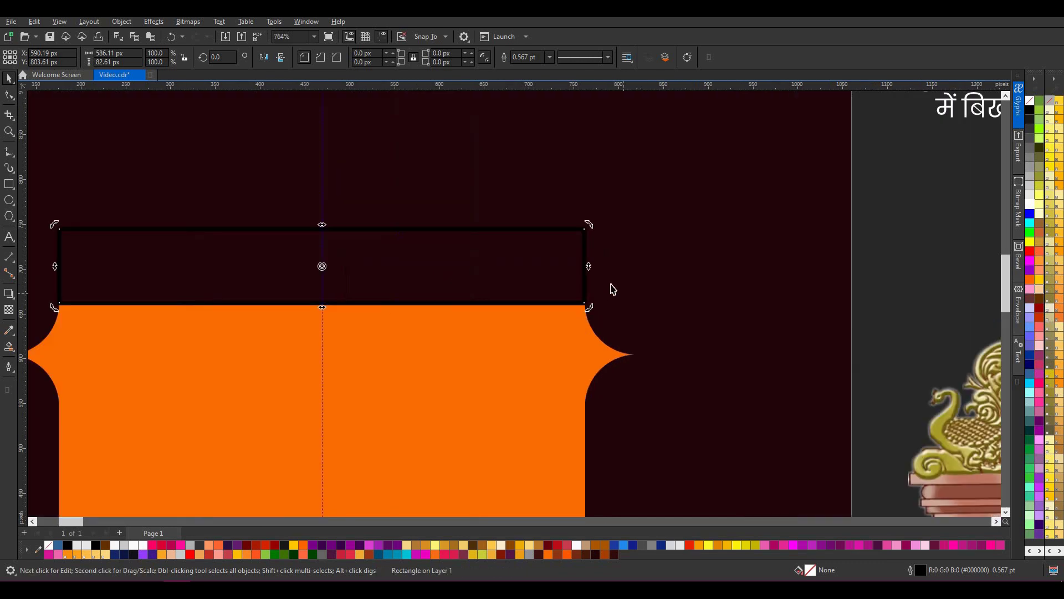
scroll(624, 293, up, 2)
scroll(625, 289, down, 2)
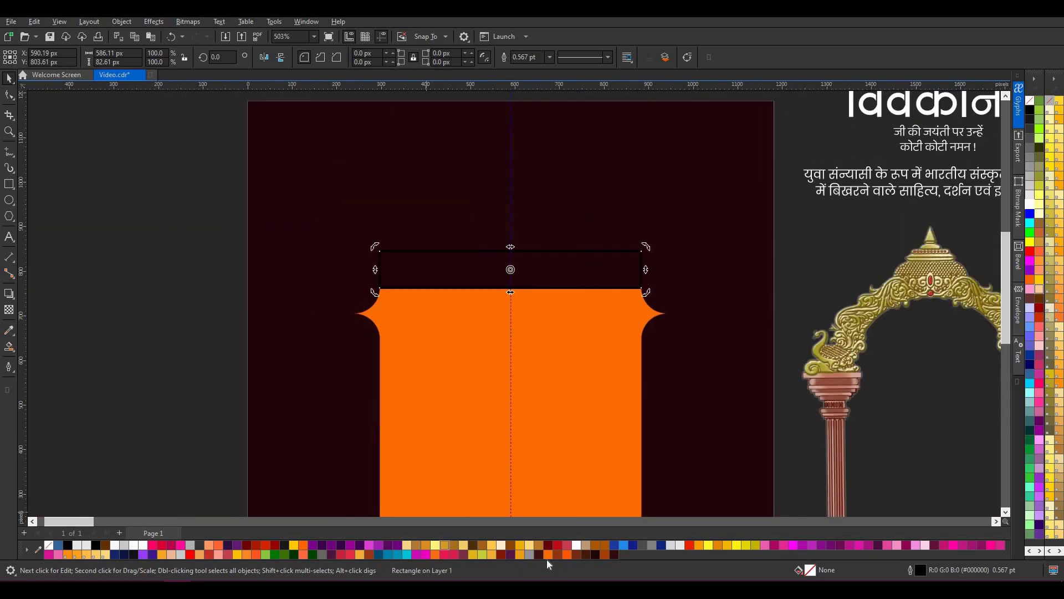
click(548, 554)
key(Escape)
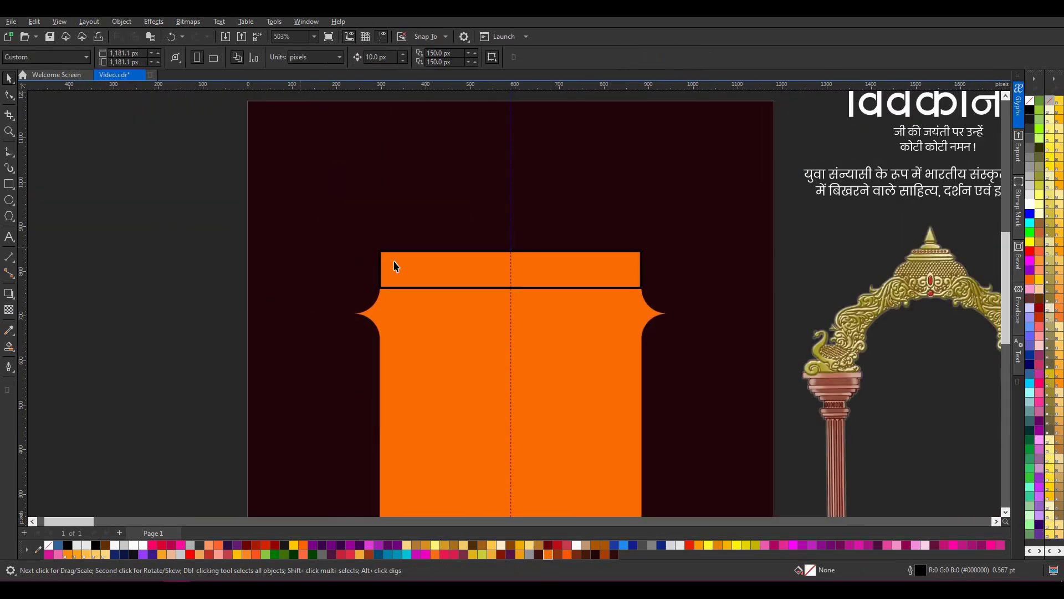
- Convert the outlined orange rectangle above the welded shape to curves
scroll(394, 266, up, 2)
click(395, 265)
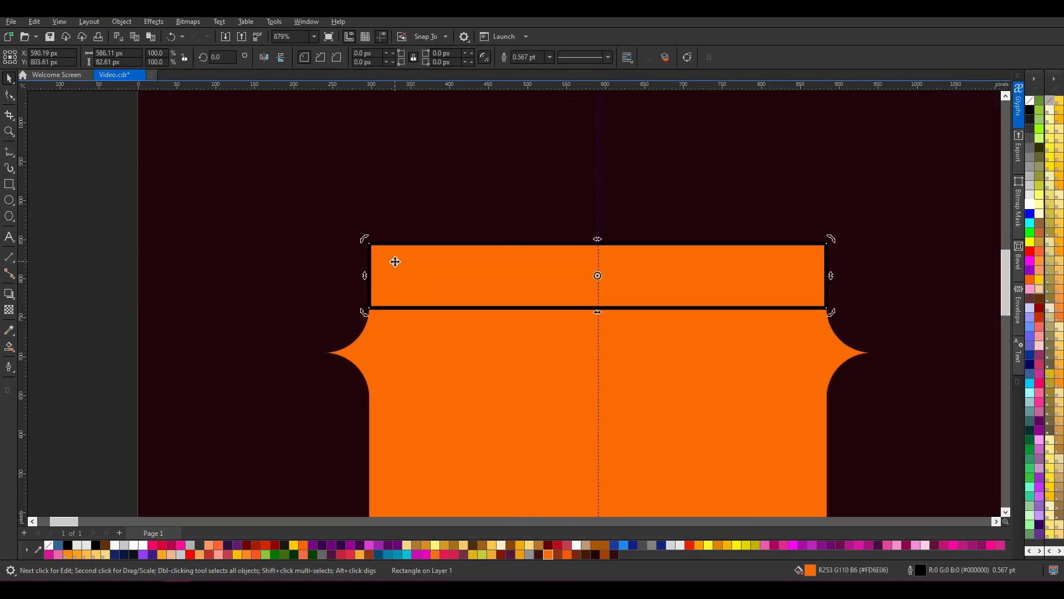
click(122, 22)
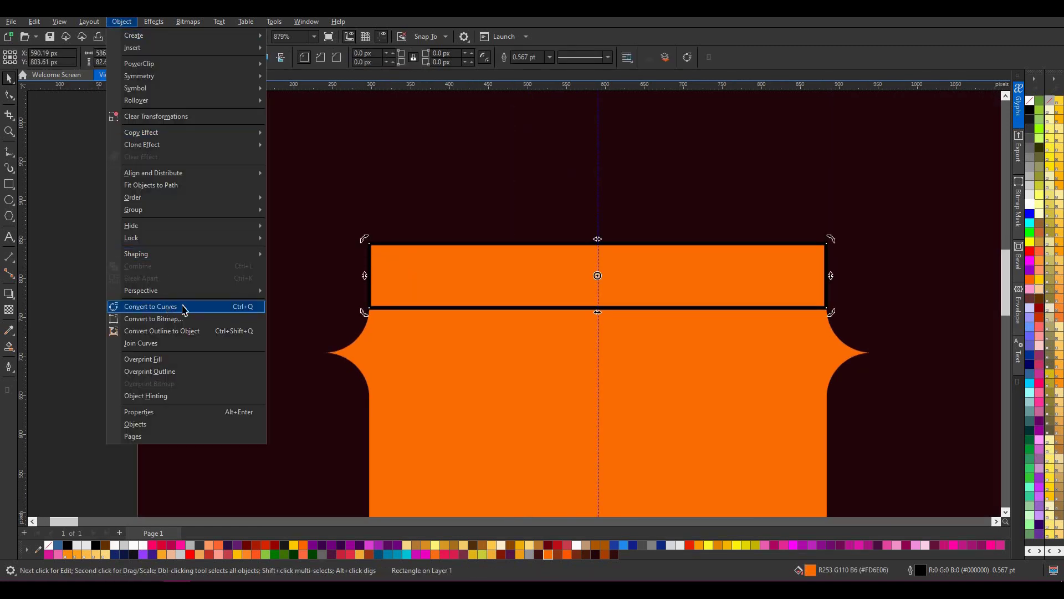
click(182, 308)
- Turn the outlined rectangle's left edge into a curve segment and pull its upper handle outward to form a bulge
key(F10)
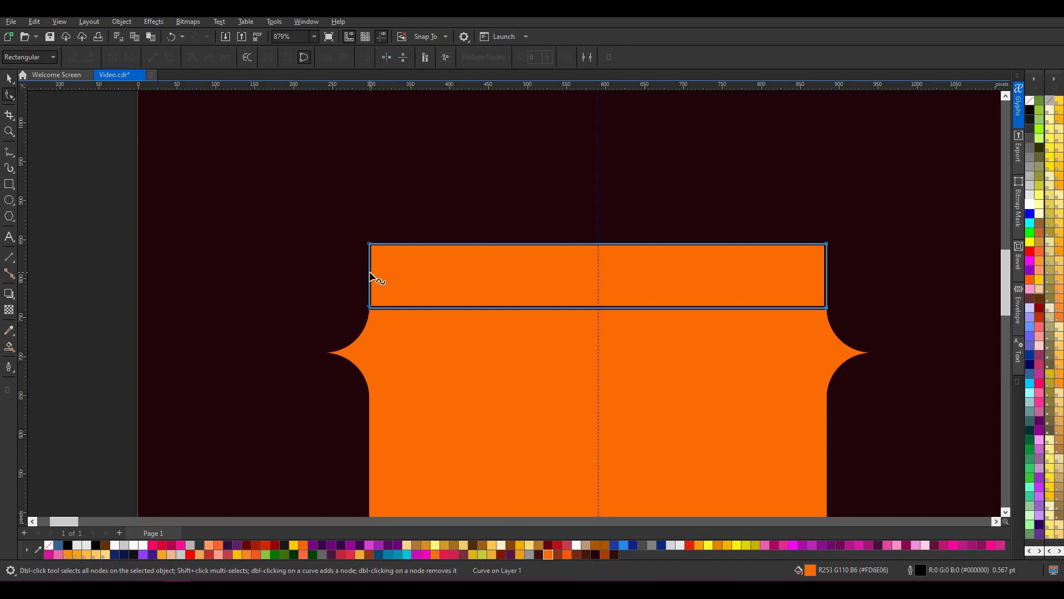
click(370, 271)
key(ctrl+a)
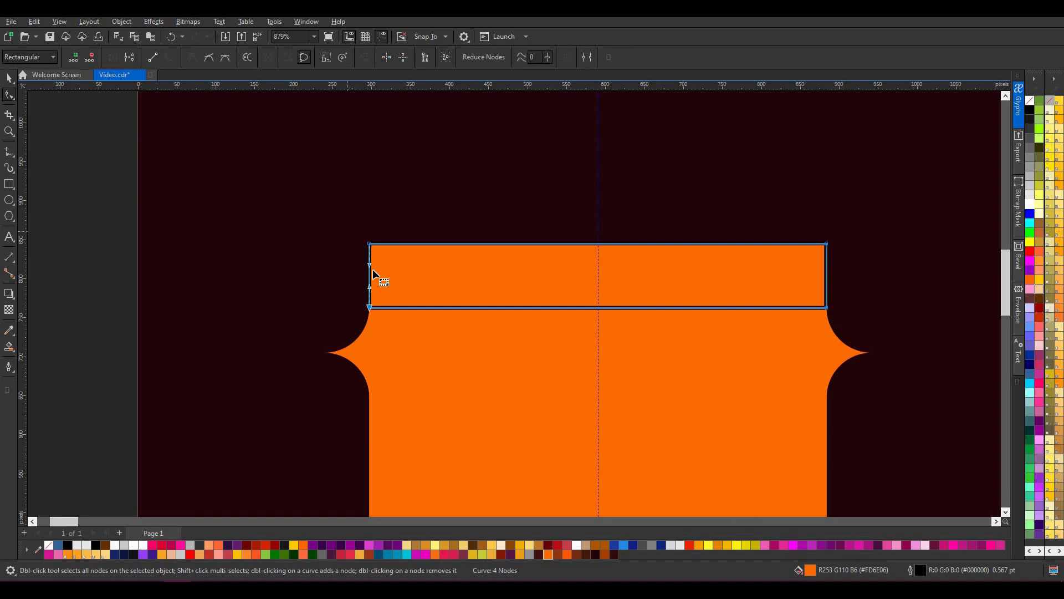
scroll(371, 276, up, 1)
drag(358, 265, 342, 268)
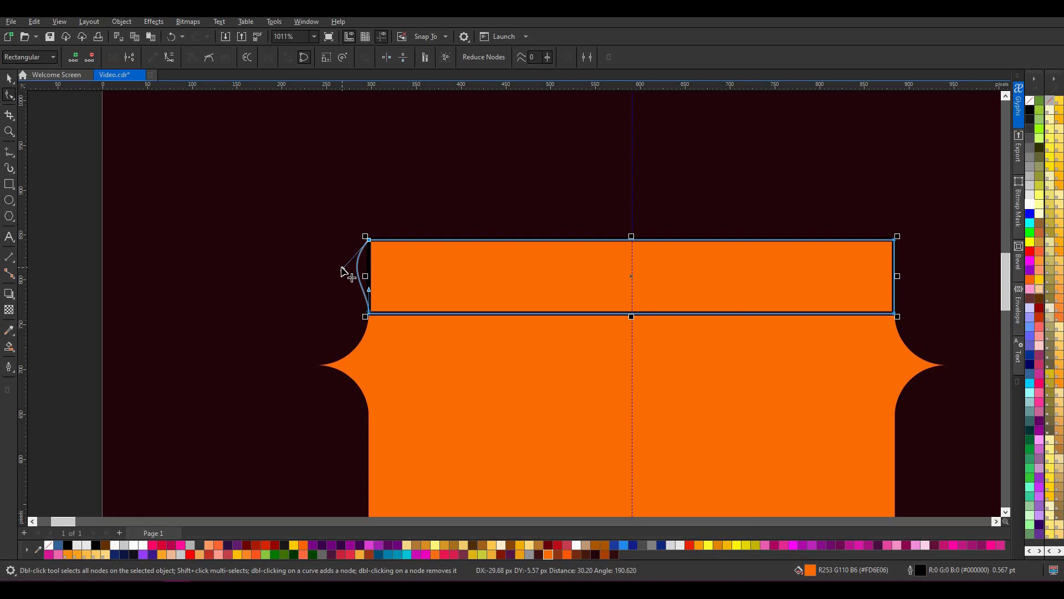
drag(344, 271, 345, 271)
scroll(435, 283, right, 3)
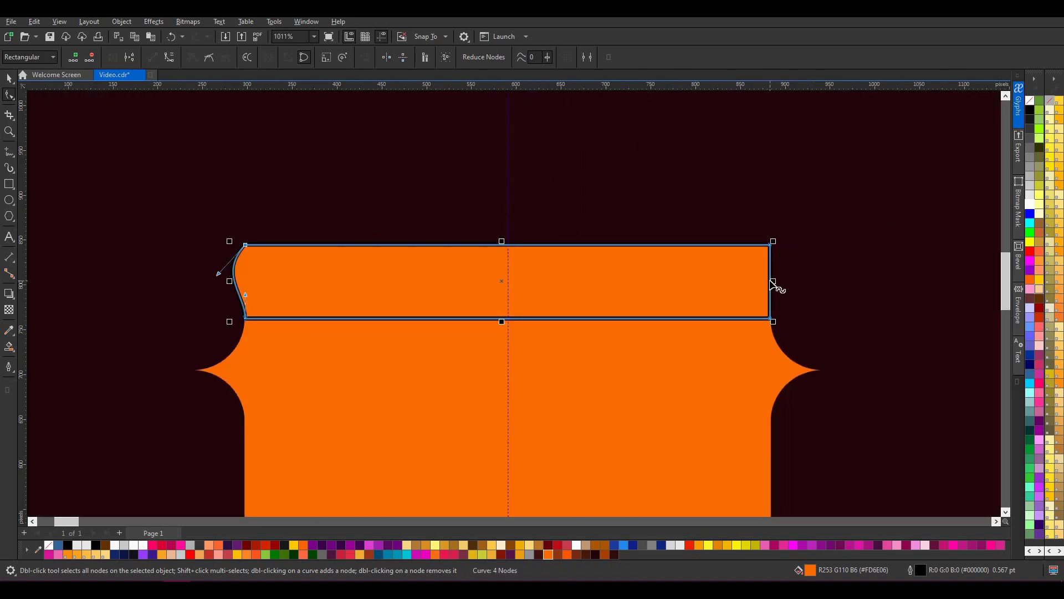
- Turn the outlined strip's right edge into a curve segment and pull its upper handle outward to match the left bulge
click(772, 282)
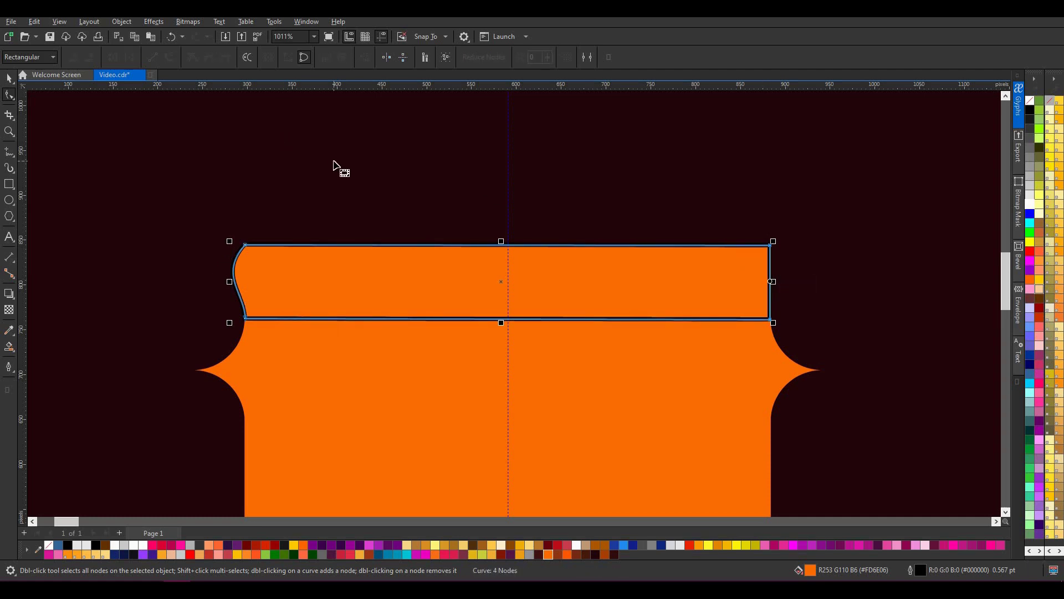
key(ctrl+z)
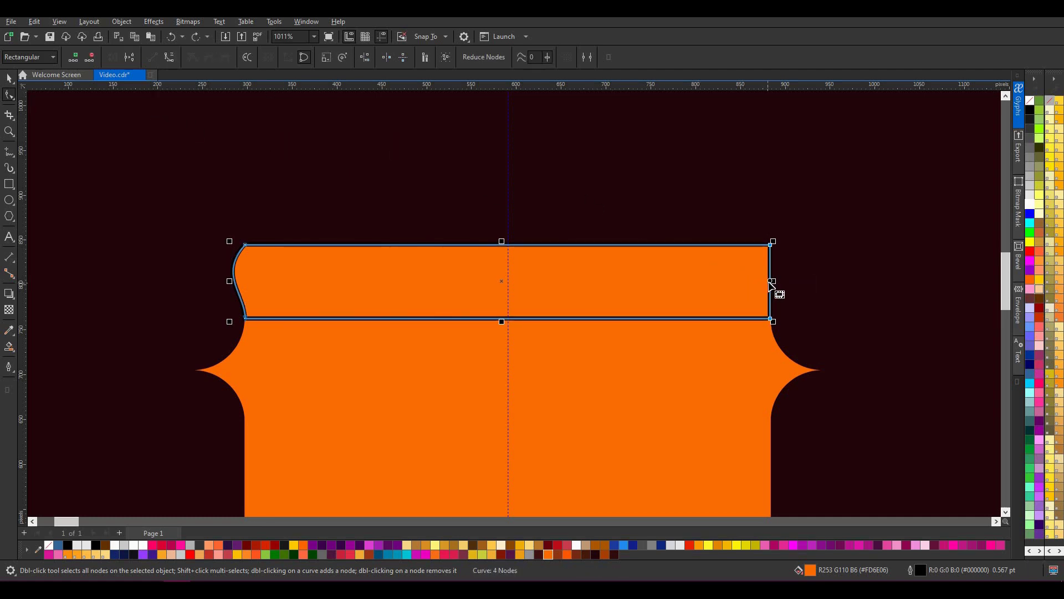
key(ctrl+shift+z)
drag(771, 270, 796, 273)
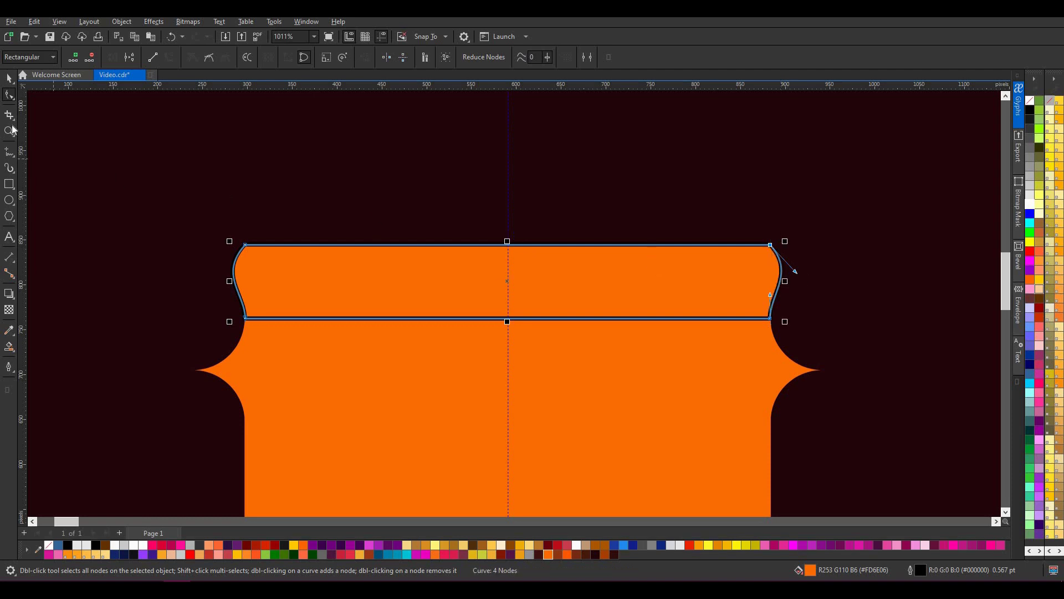
- Remove the black outline from the bulged orange strip
click(9, 79)
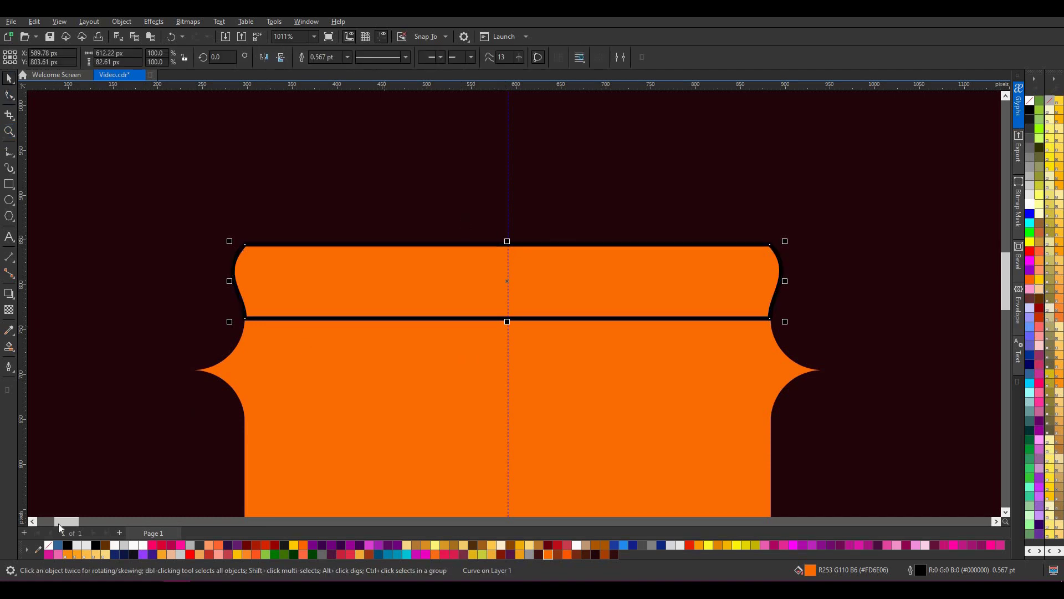
right_click(49, 546)
scroll(438, 287, down, 1)
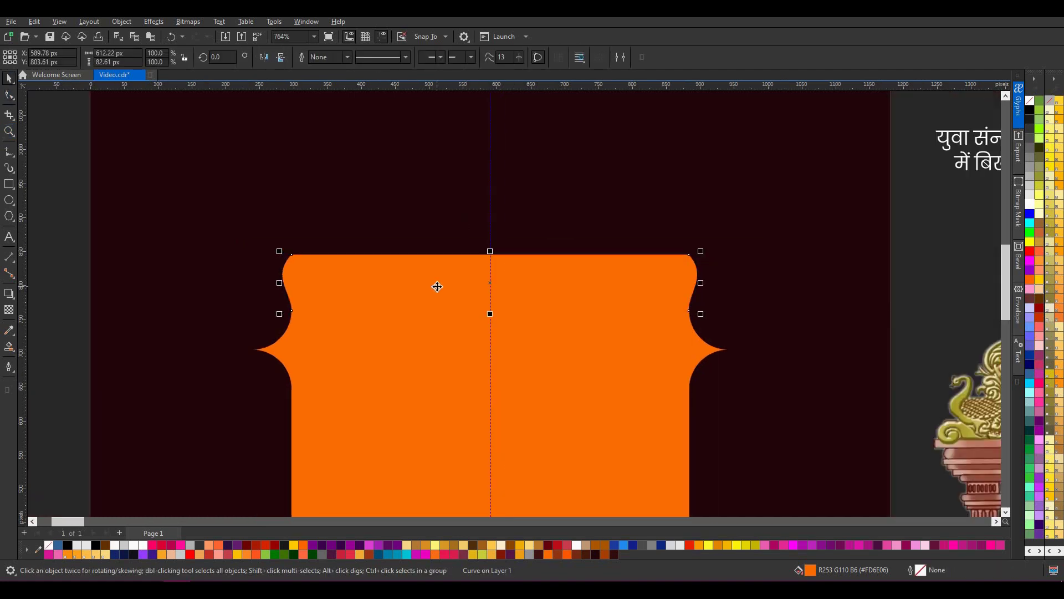
- Weld the bulged strip and the orange gate body below it into one shape
alt+shift+click(438, 356)
scroll(454, 295, down, 1)
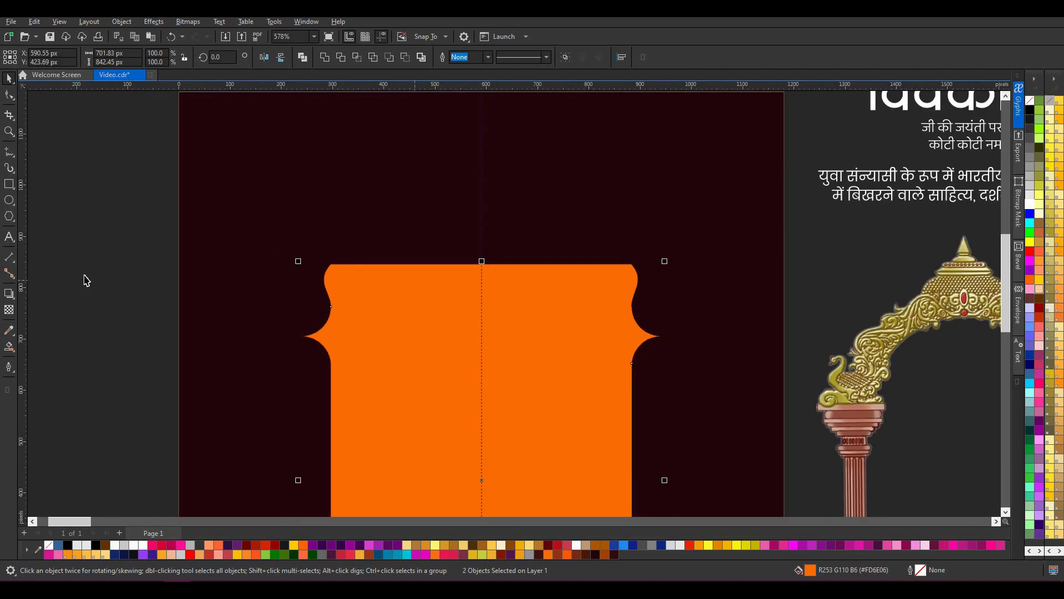
click(83, 281)
click(392, 293)
click(384, 360)
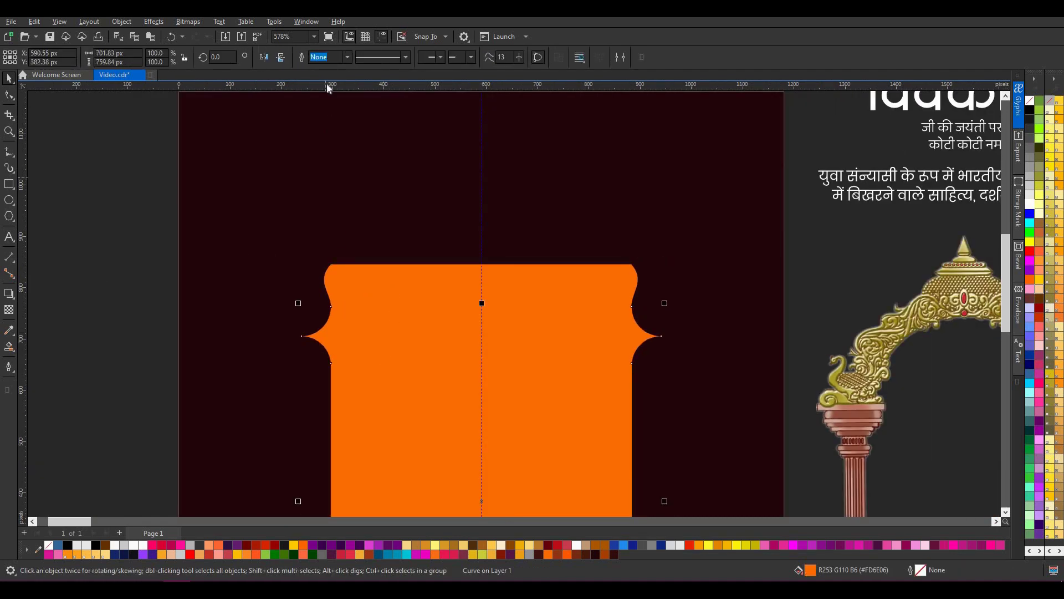
scroll(69, 274, down, 2)
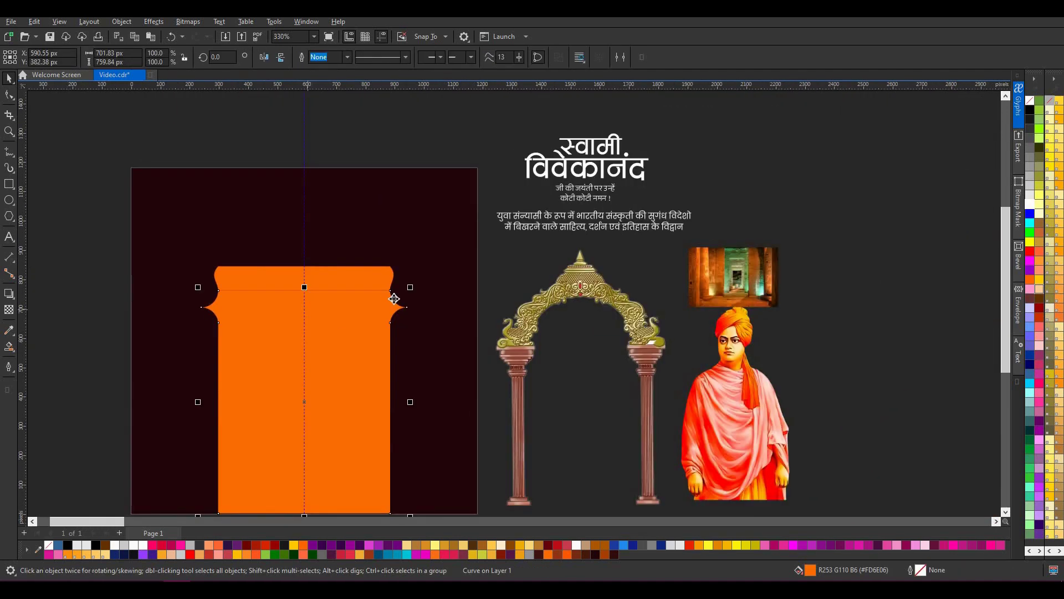
click(489, 283)
click(357, 342)
shift+click(349, 275)
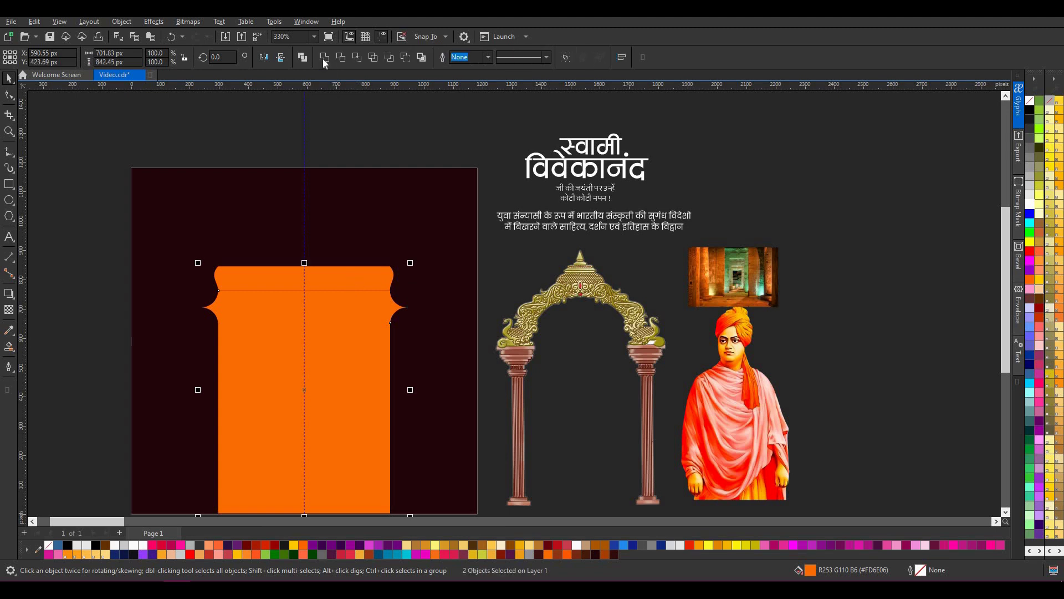
key(ctrl+l)
- Try to remove the extra nodes at the right notch just below the bulge of the welded shape
key(F10)
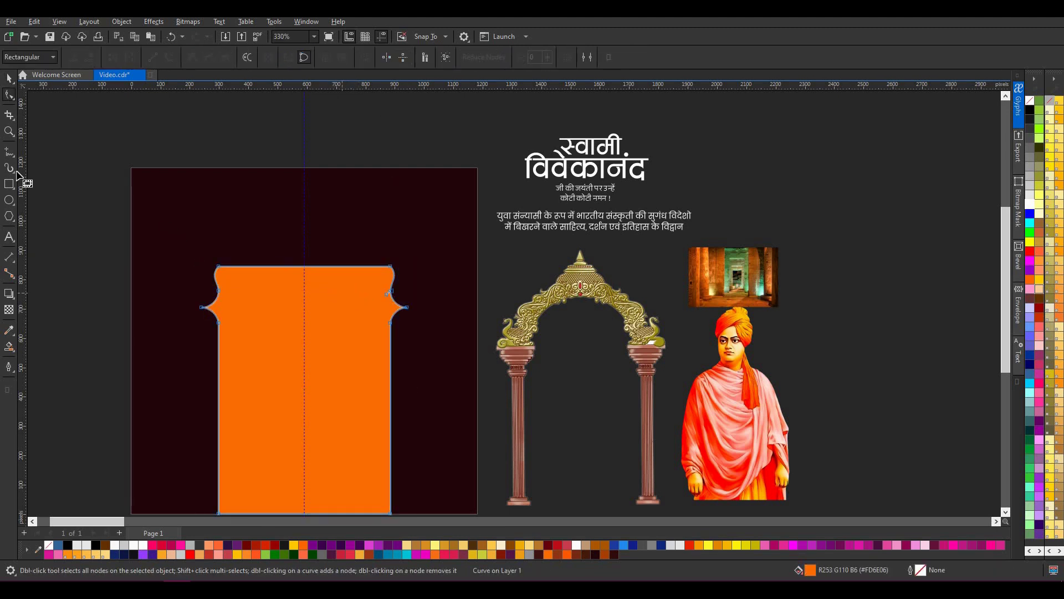
click(10, 78)
scroll(409, 114, down, 2)
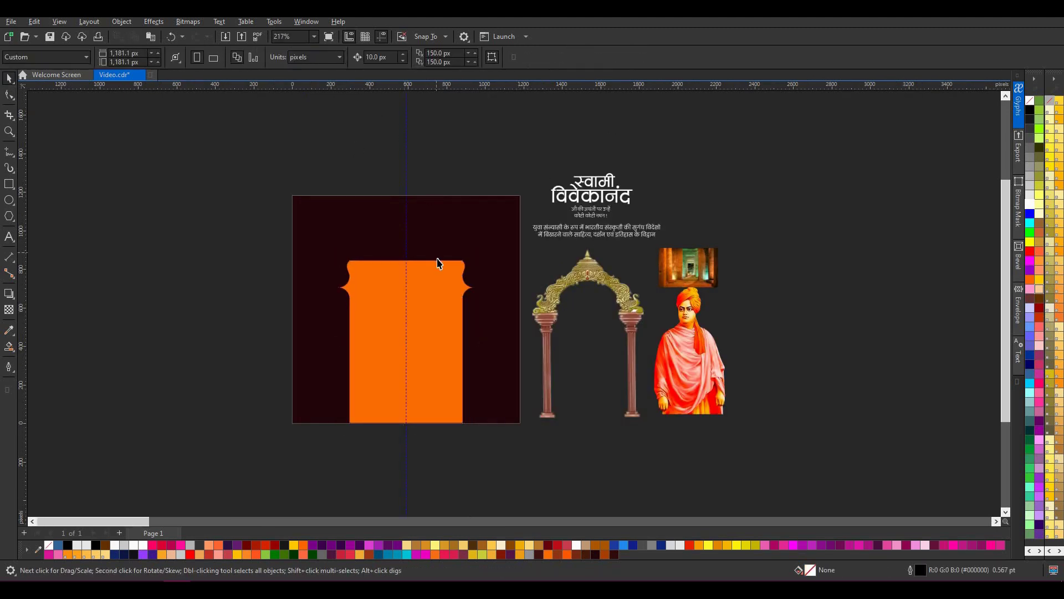
scroll(438, 297, up, 5)
scroll(438, 299, up, 1)
key(F10)
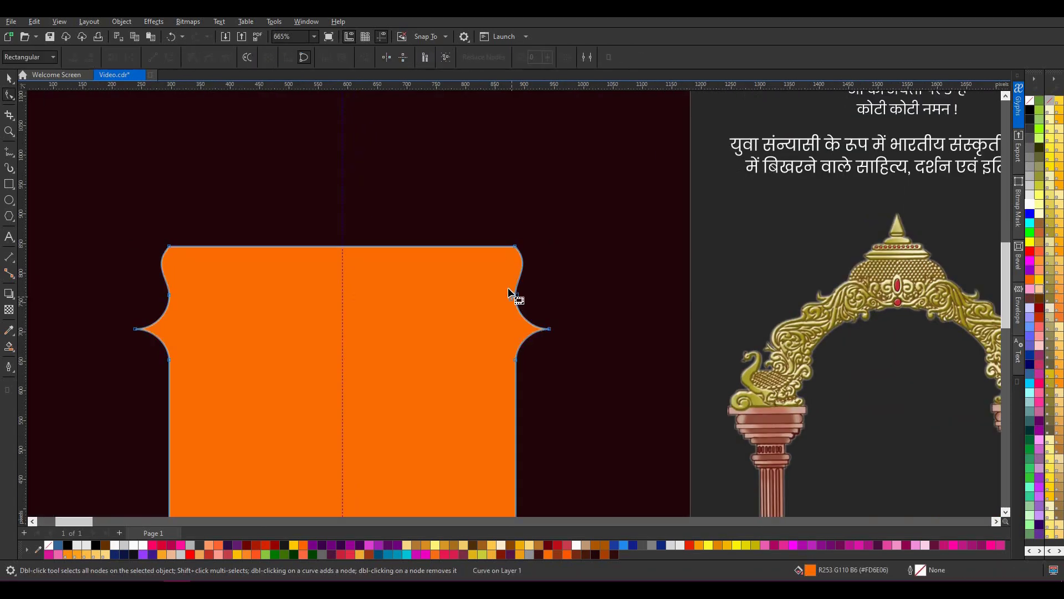
drag(530, 312, 529, 312)
key(Delete)
click(9, 79)
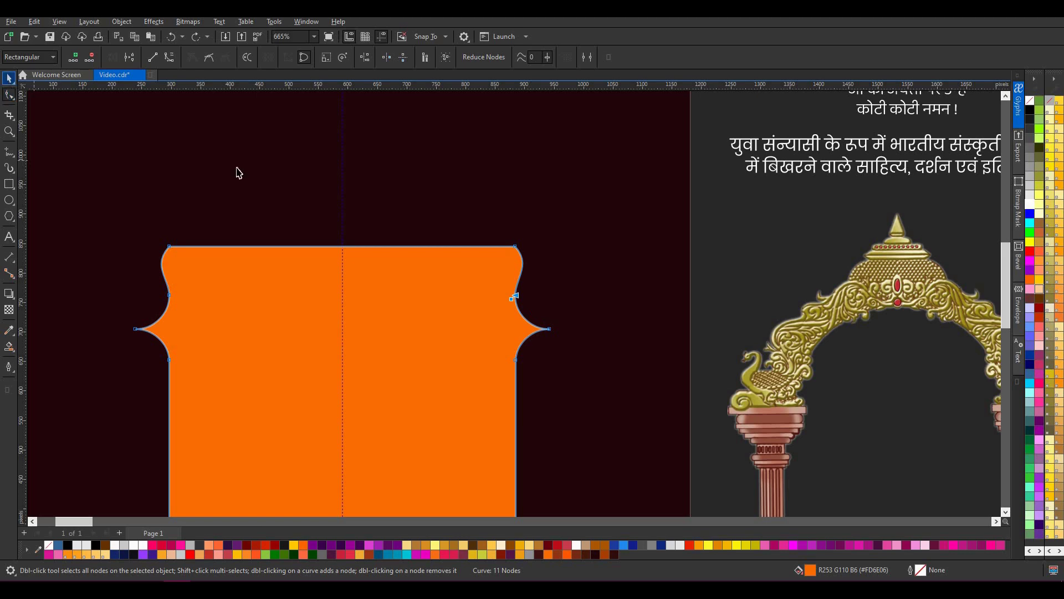
click(643, 278)
- Examine the nodes along both sides of the welded orange gate shape
scroll(643, 278, down, 3)
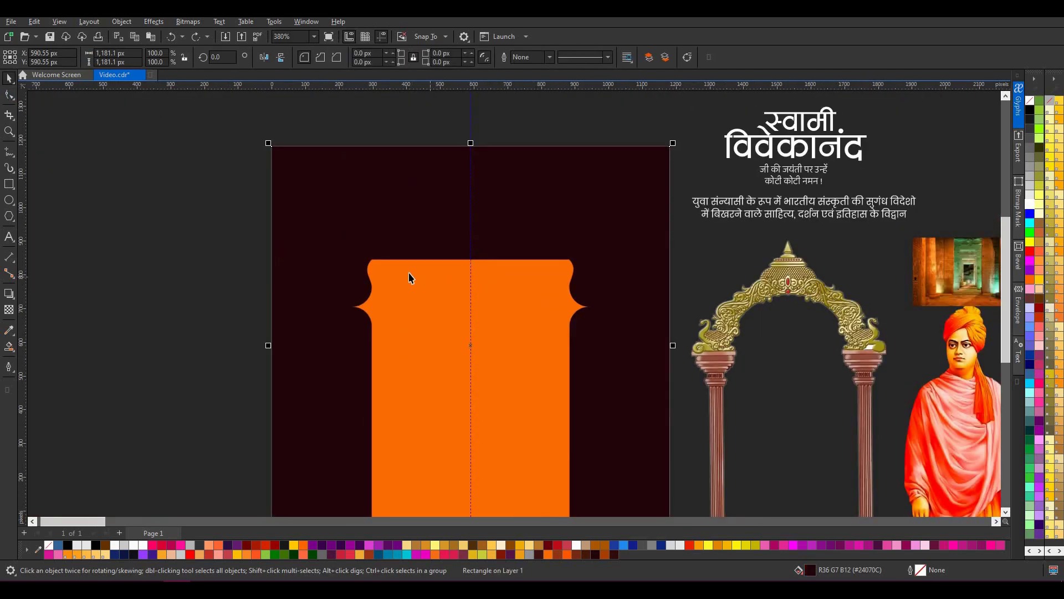
scroll(351, 292, up, 3)
scroll(361, 292, up, 2)
click(361, 293)
key(F10)
scroll(361, 291, down, 2)
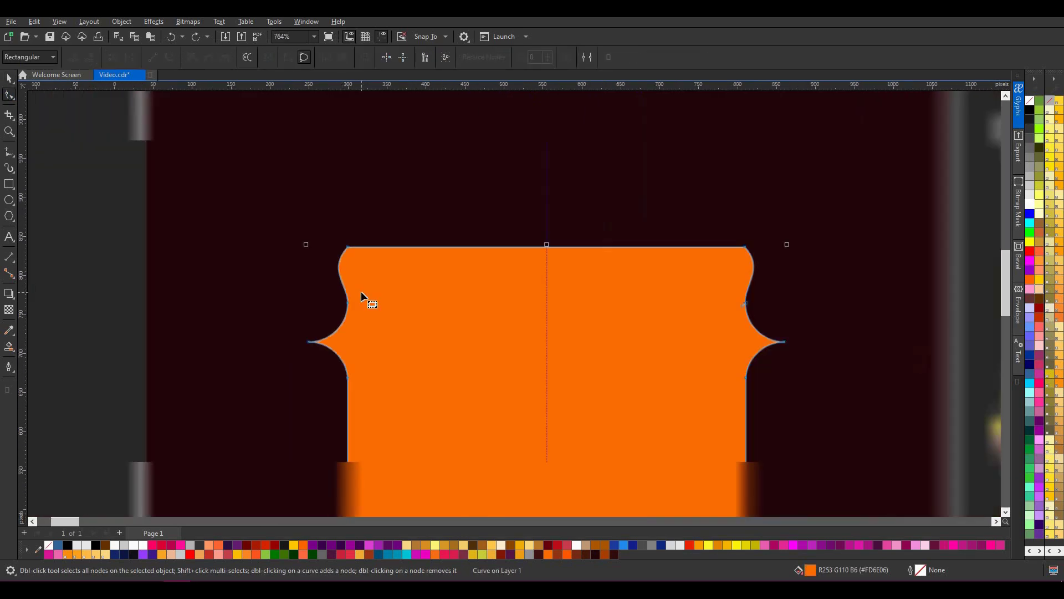
scroll(361, 291, down, 1)
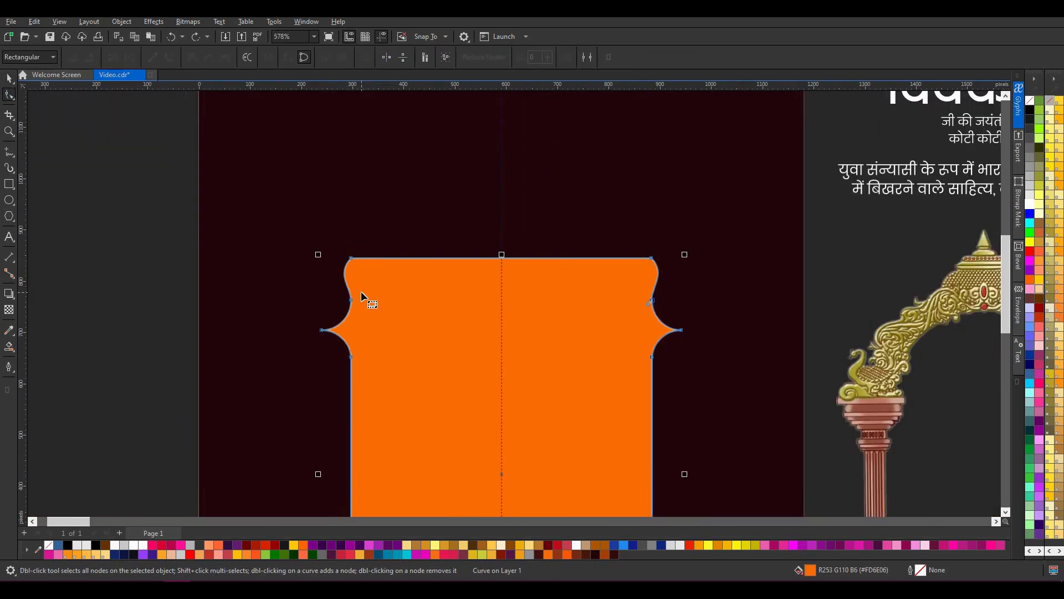
click(9, 78)
scroll(512, 278, down, 2)
key(Escape)
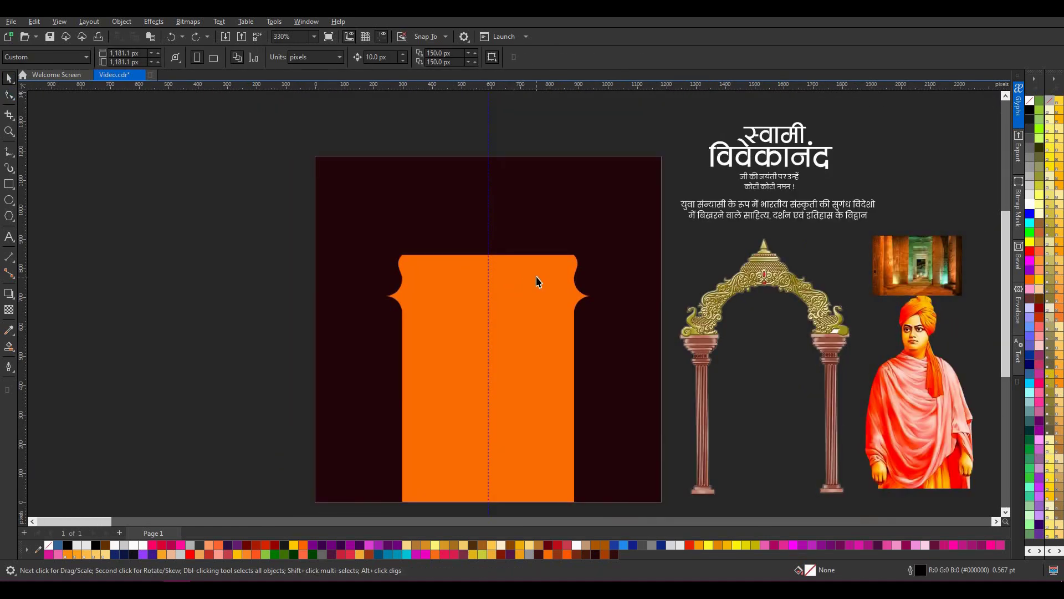
- Draw a rectangle about 582 by 72 px on the gate shape's upper edge and fill it with the same orange (#FD6E06)
scroll(537, 282, down, 1)
scroll(488, 243, up, 2)
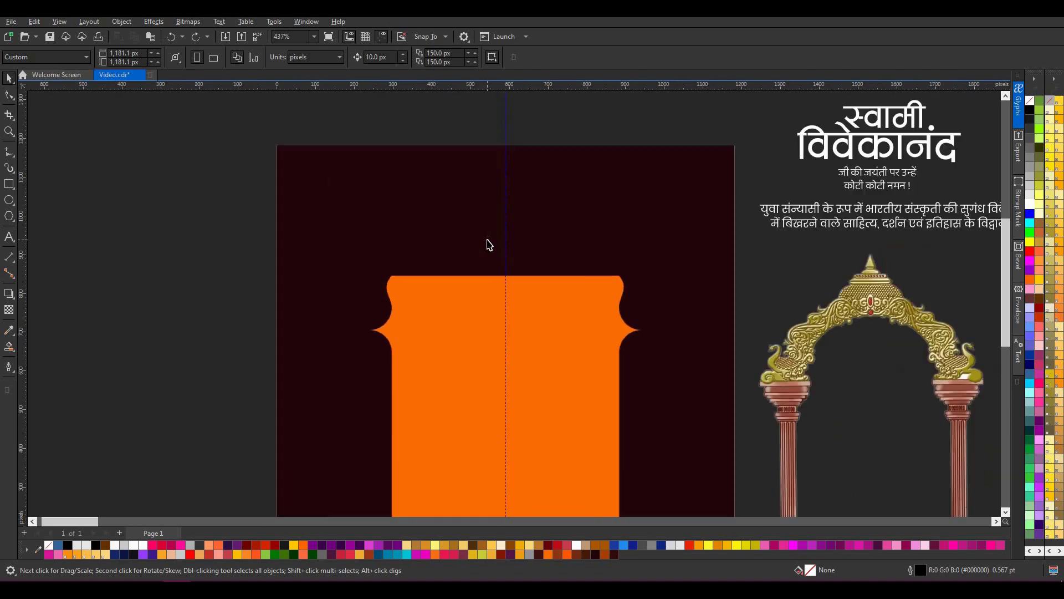
click(9, 184)
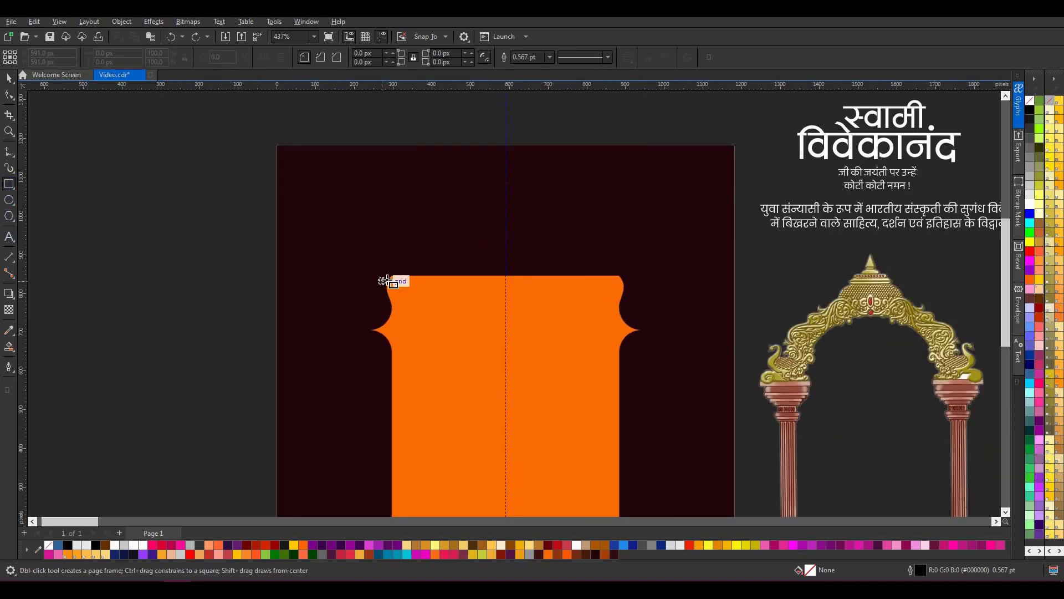
drag(394, 276, 619, 249)
key(space)
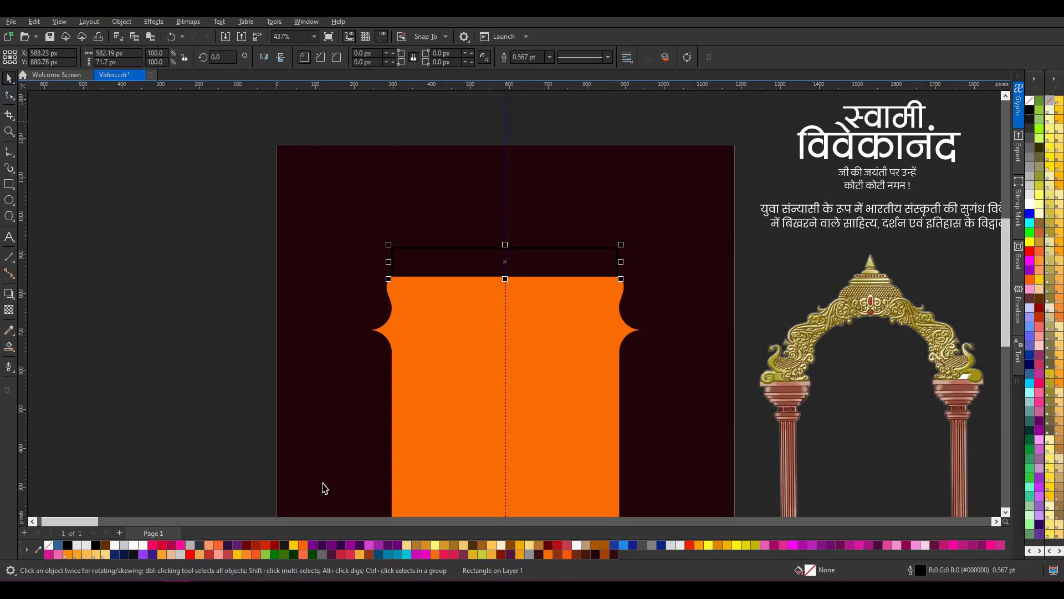
click(545, 553)
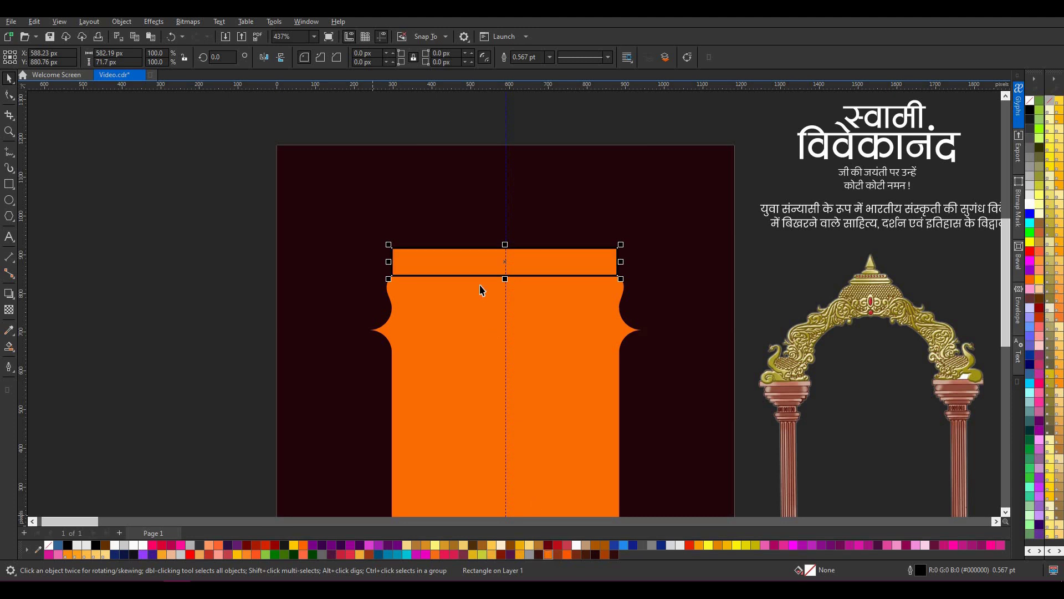
- Round the new rectangle's corners fully, to a radius of about 35.85 px
scroll(480, 285, up, 2)
click(9, 94)
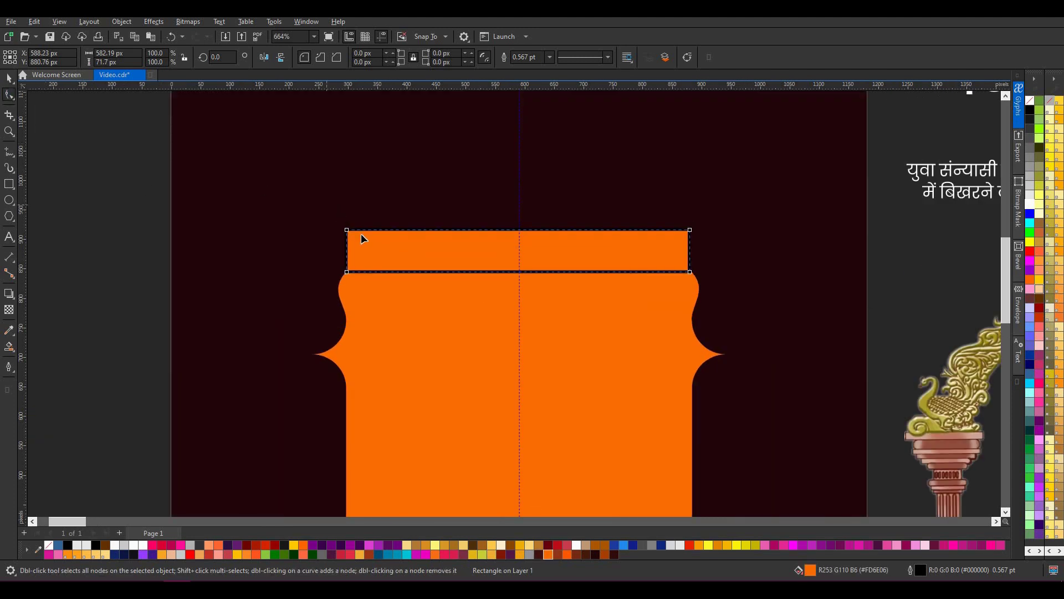
drag(354, 229, 435, 269)
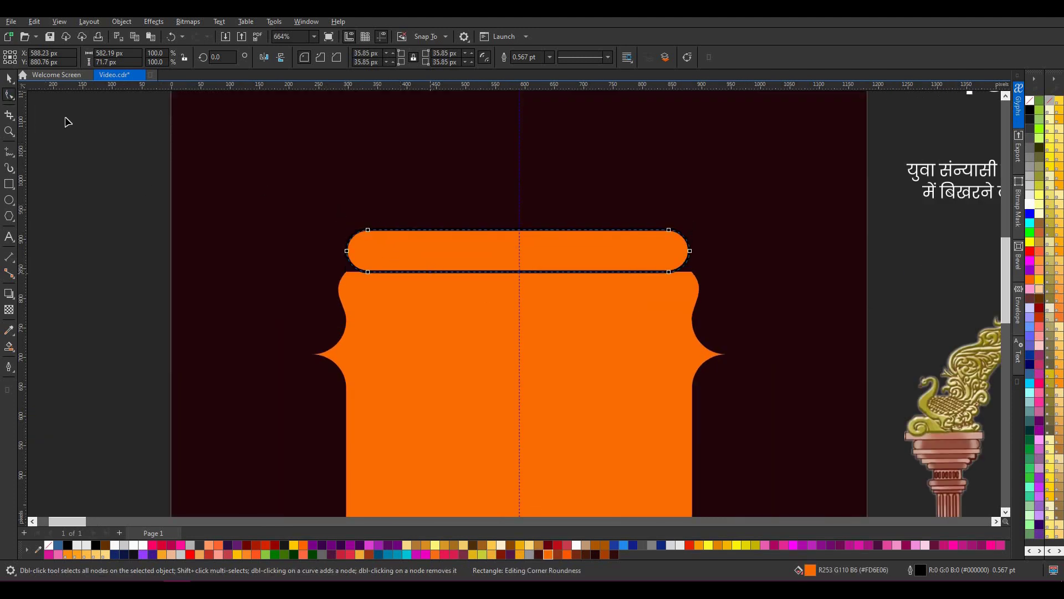
- Stretch the rounded bar downward over the gate shape and resize it to about 581 by 132 px
key(space)
drag(518, 275, 522, 299)
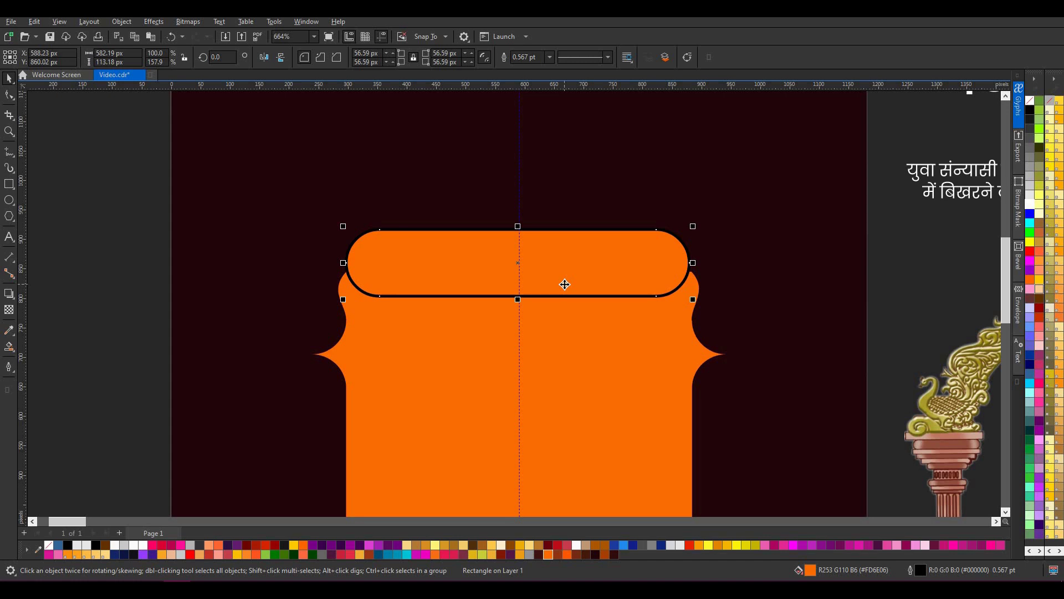
drag(694, 302, 689, 310)
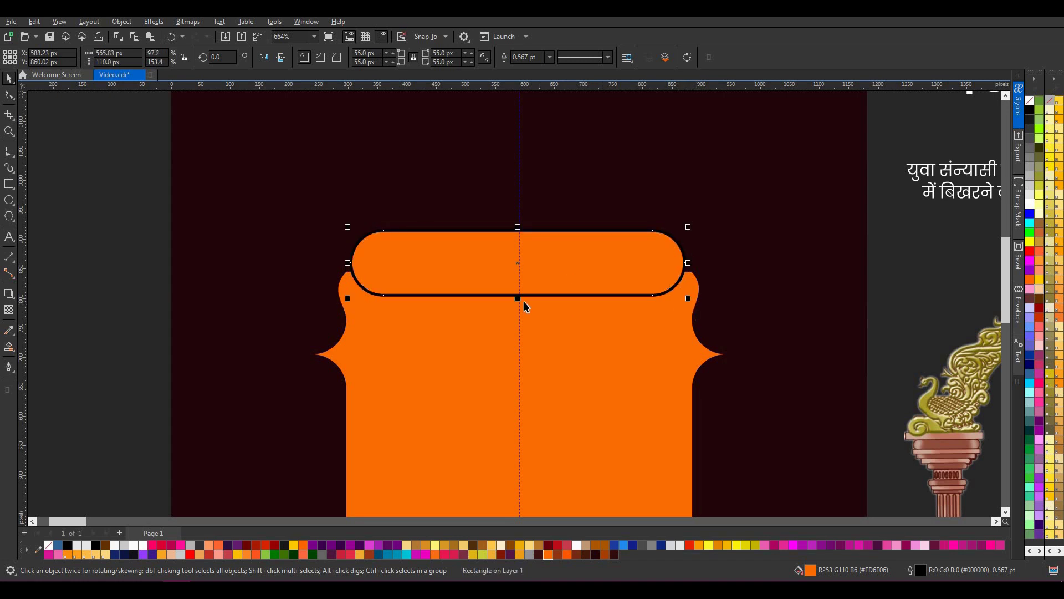
drag(520, 301, 520, 312)
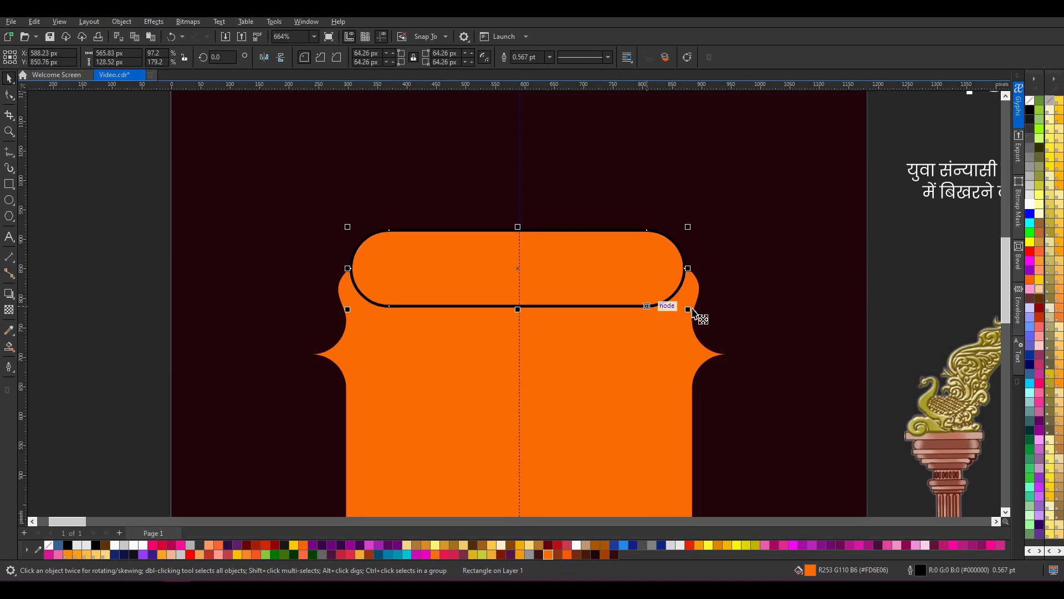
drag(690, 310, 696, 328)
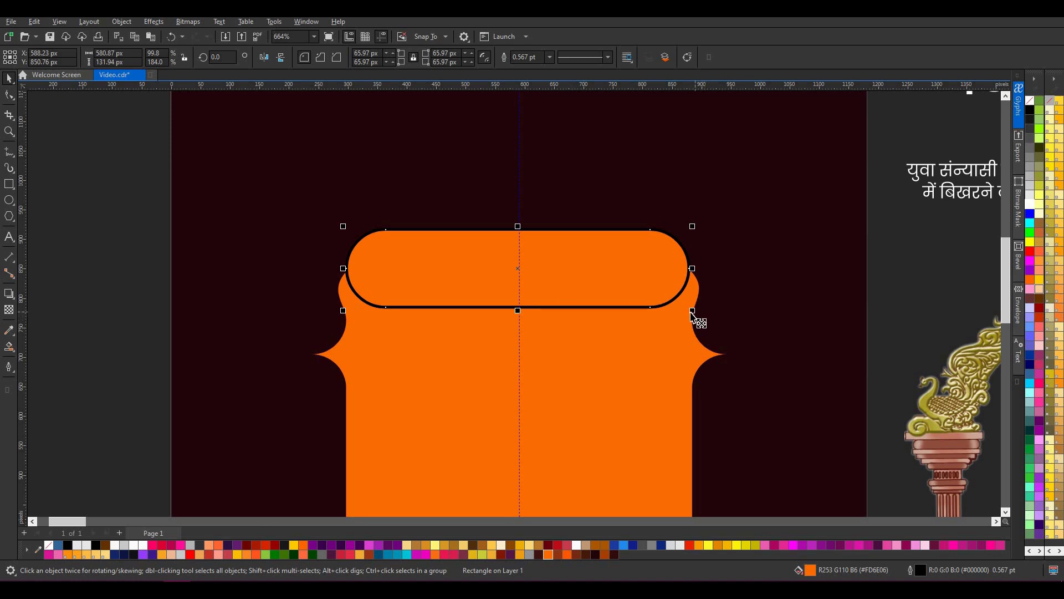
- Make a smaller copy of the rounded bar, about 490 by 111 px, and raise it so it overlaps the first bar's upper part
mouse_move(696, 314)
mouse_down()
mouse_move(684, 323)
mouse_move(677, 310)
mouse_up()
drag(545, 287, 543, 257)
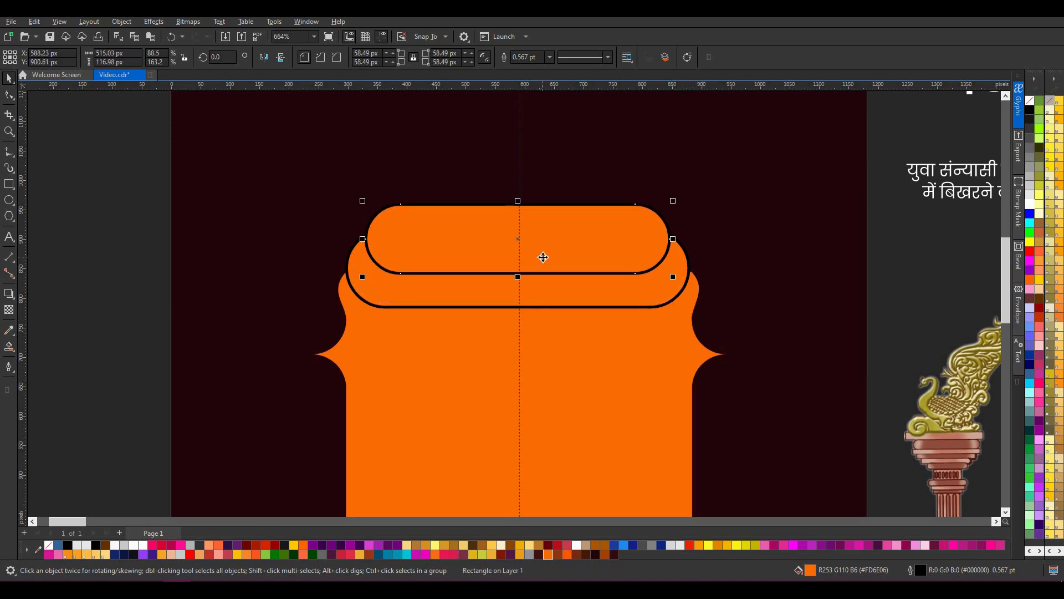
drag(673, 276, 666, 275)
scroll(565, 269, down, 2)
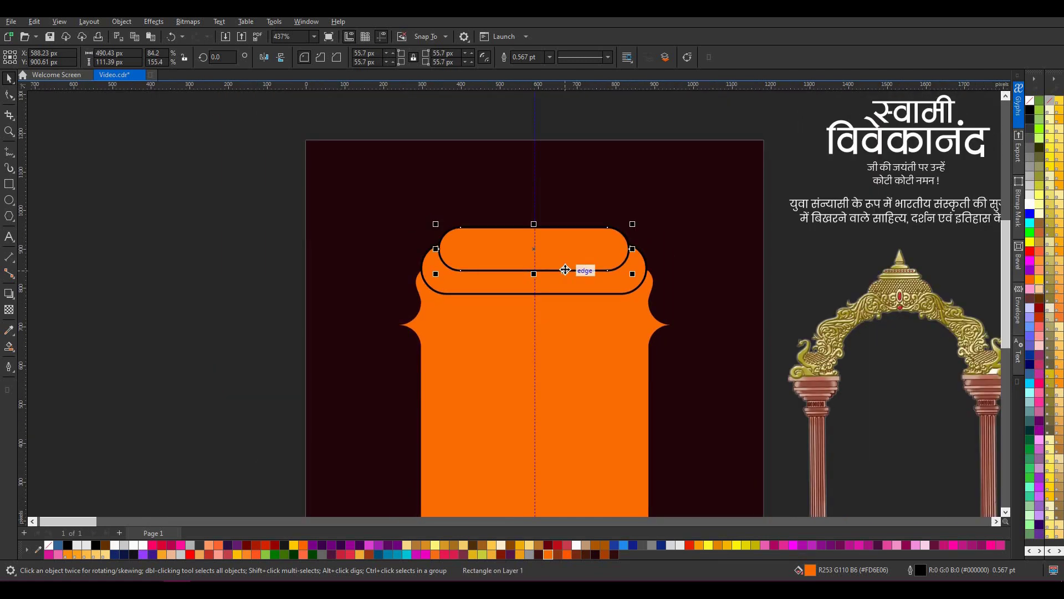
scroll(510, 281, down, 1)
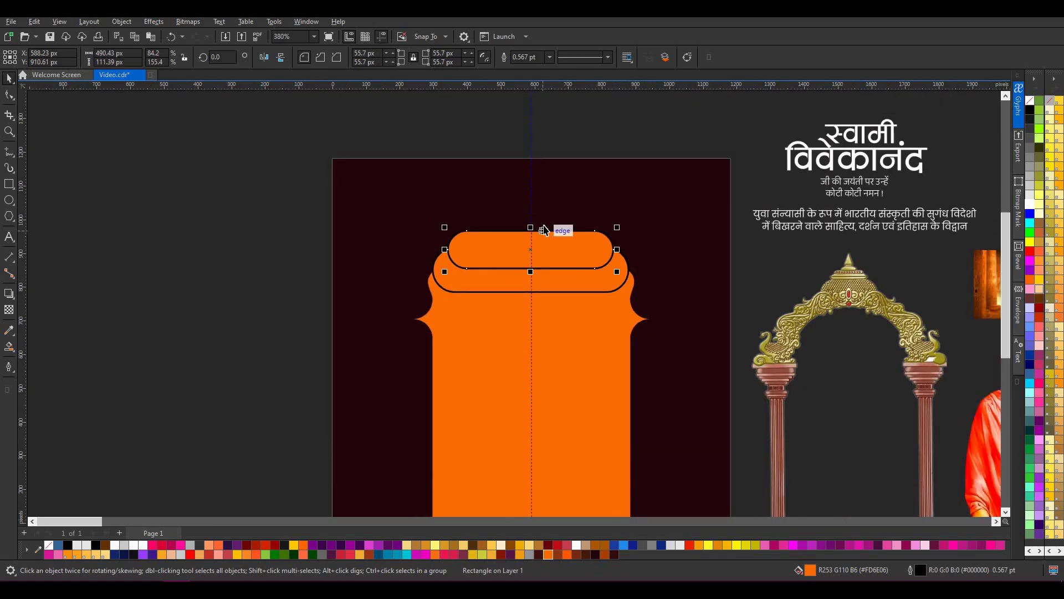
scroll(544, 230, up, 1)
scroll(546, 232, down, 3)
scroll(549, 234, up, 3)
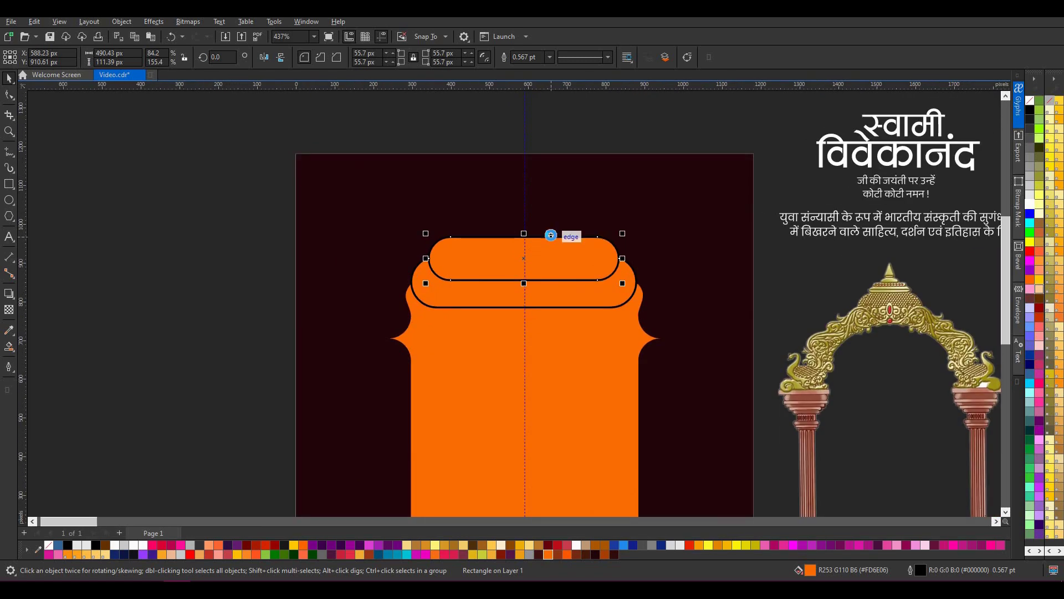
- Copy the second rounded bar upward and scale the copy about its centre to about 377 by 86 px
drag(539, 257, 539, 234)
drag(621, 259, 596, 269)
scroll(498, 236, up, 1)
scroll(530, 268, down, 2)
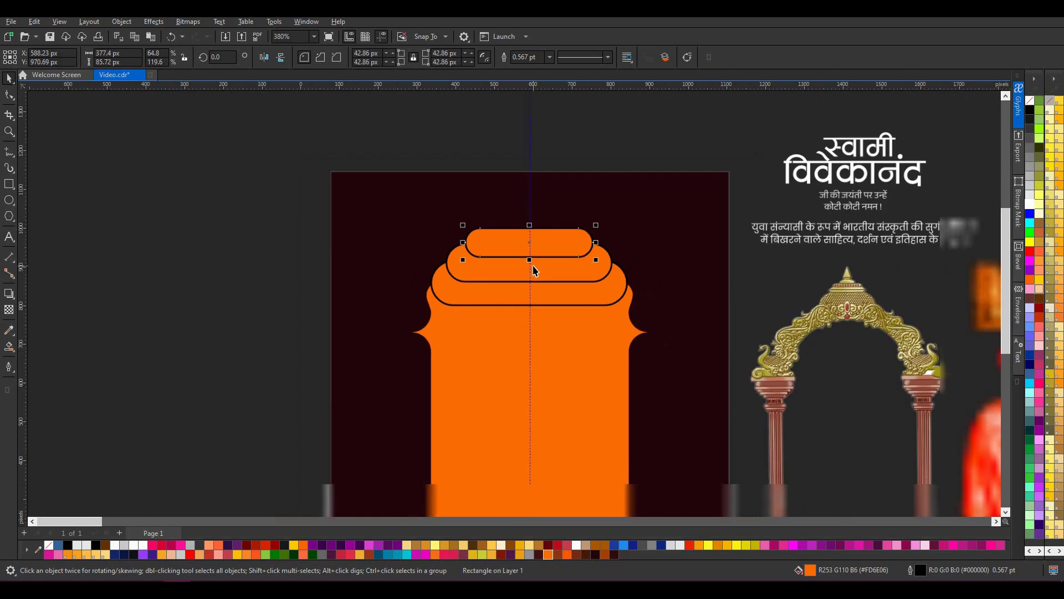
- Remove the outlines from the three stacked rounded bars and scale them together to about 567 by 223 px
drag(395, 152, 637, 343)
right_click(48, 545)
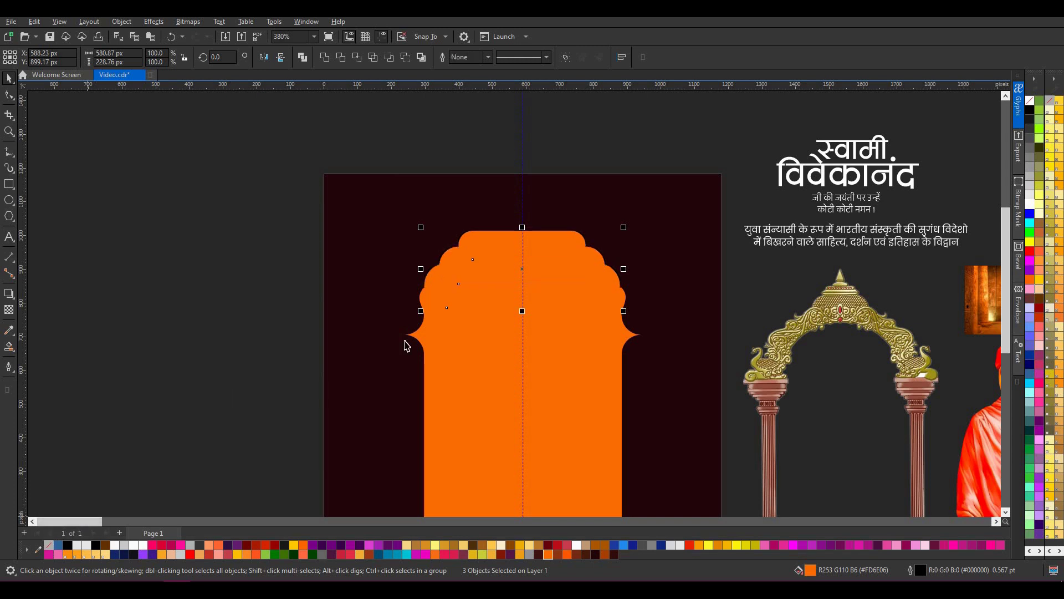
mouse_move(624, 312)
mouse_down()
mouse_move(630, 320)
mouse_move(637, 311)
mouse_move(624, 320)
mouse_up()
scroll(625, 320, down, 1)
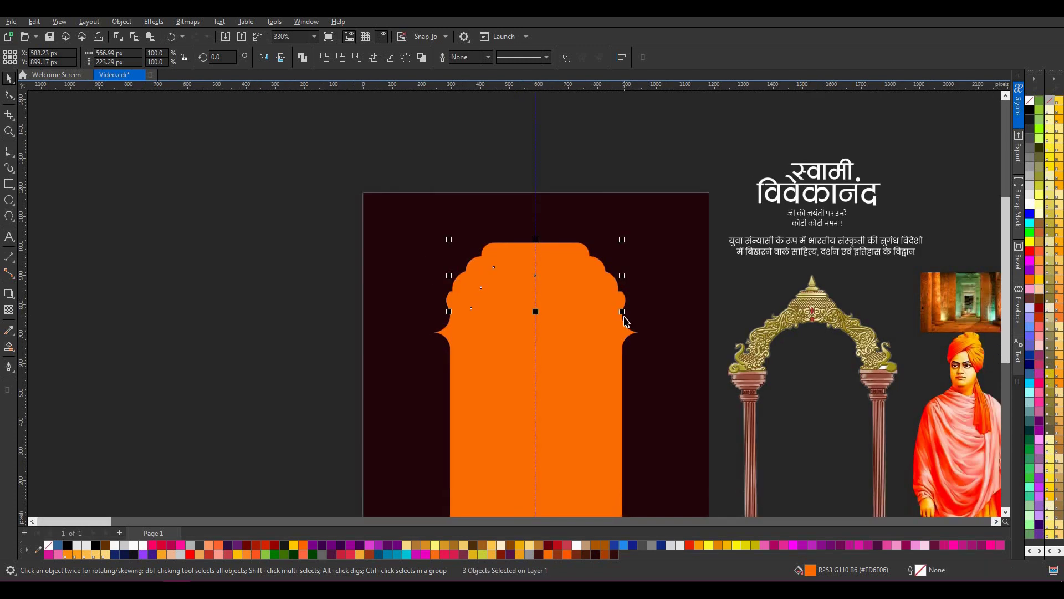
scroll(630, 320, up, 3)
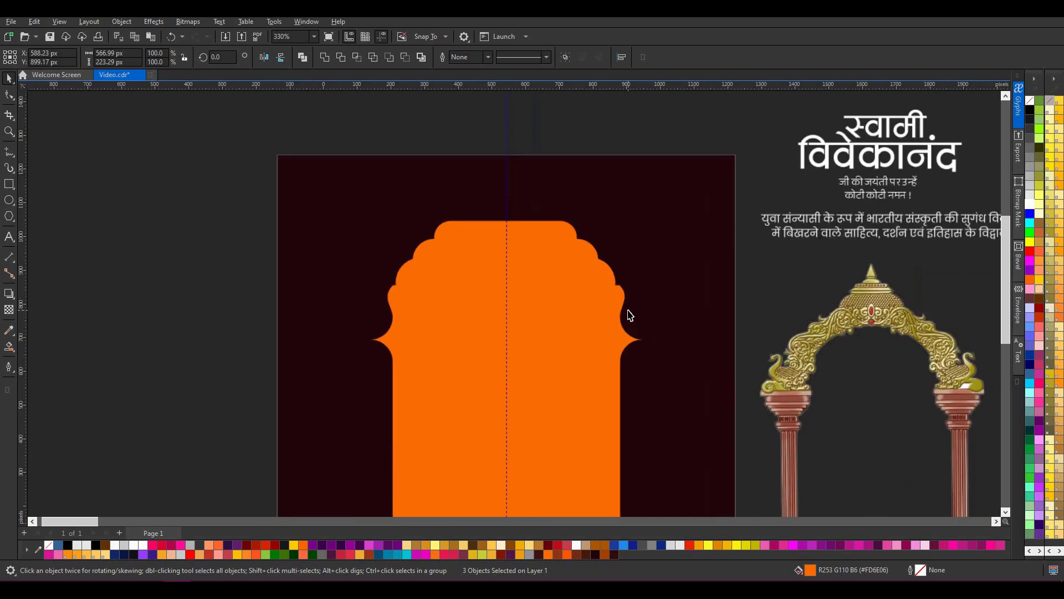
- Scale the three stacked bars to about 595 by 234 px, and shrink the middle and top bars about their centres
drag(621, 312, 622, 315)
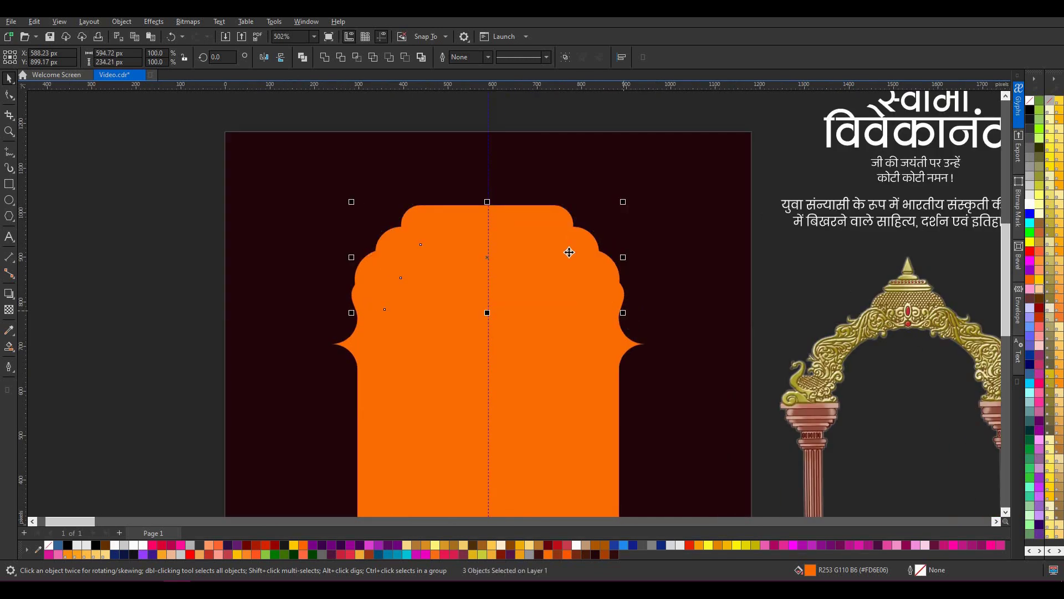
click(757, 255)
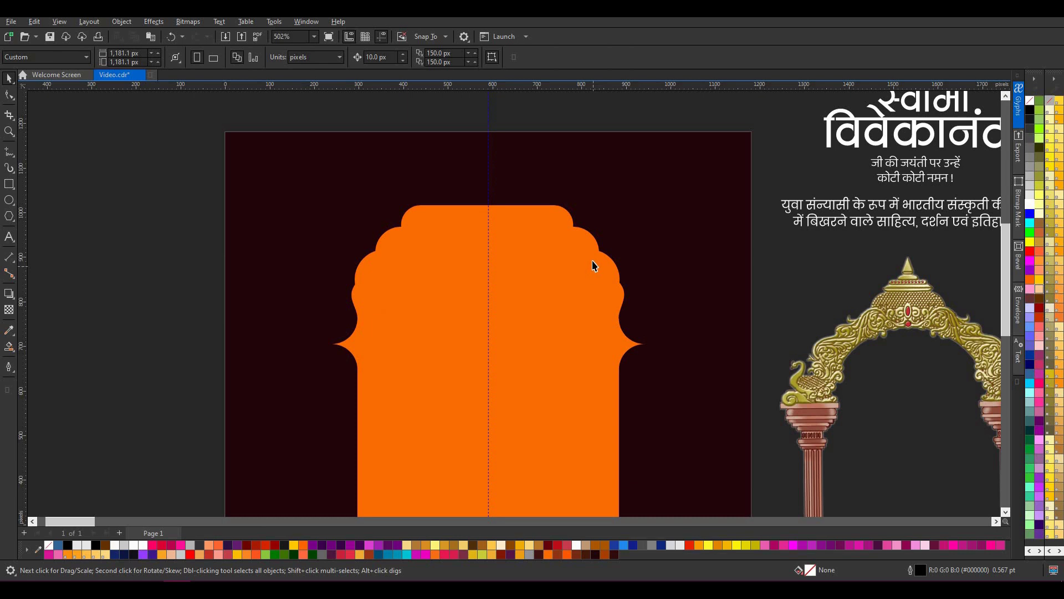
click(606, 280)
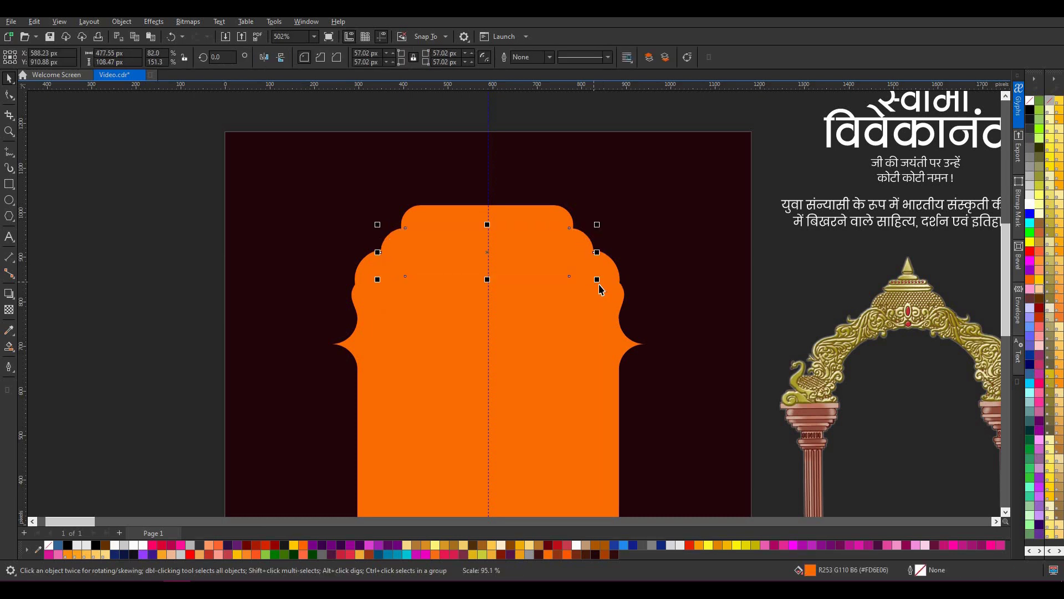
drag(577, 250, 568, 259)
scroll(568, 259, down, 1)
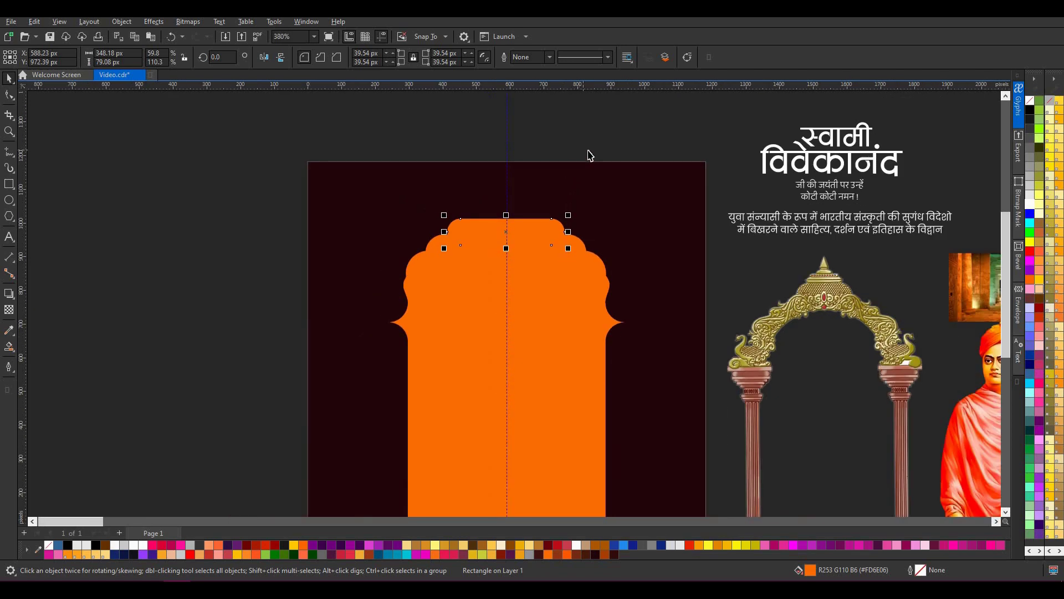
- Weld the three stacked rounded bars to the orange gate shape, and undo a trial move of the merged shape
scroll(589, 155, down, 2)
drag(638, 135, 427, 263)
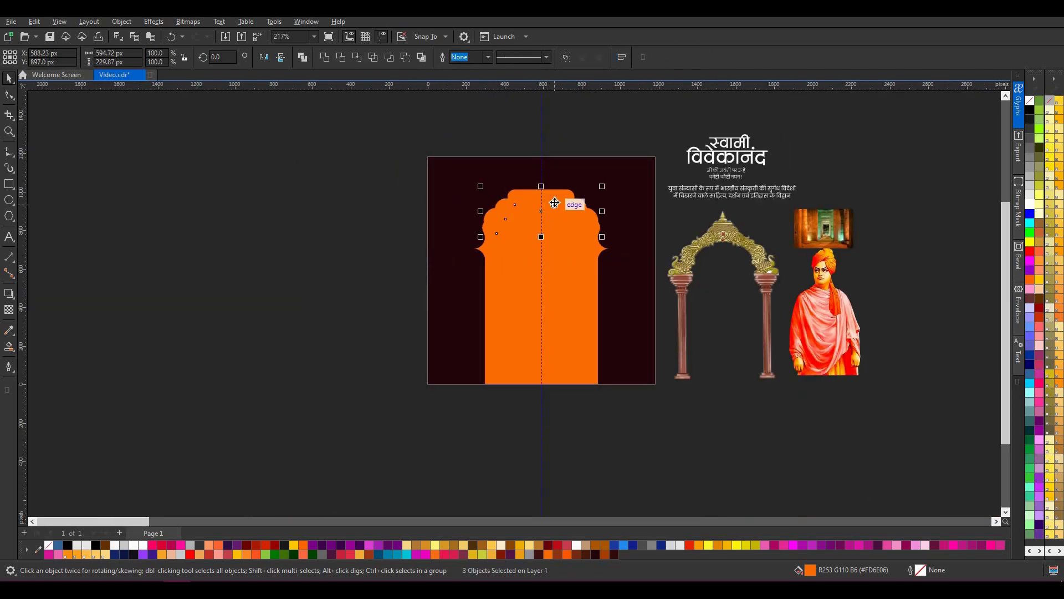
right_click(555, 204)
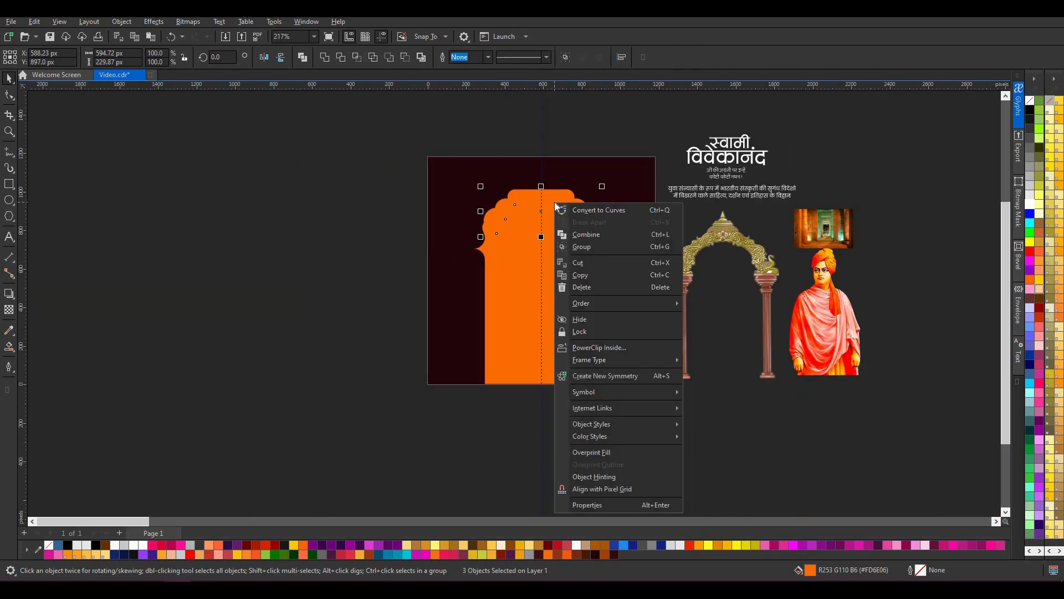
shift+click(521, 308)
click(325, 57)
drag(576, 267, 345, 288)
key(p)
click(572, 140)
scroll(573, 140, up, 3)
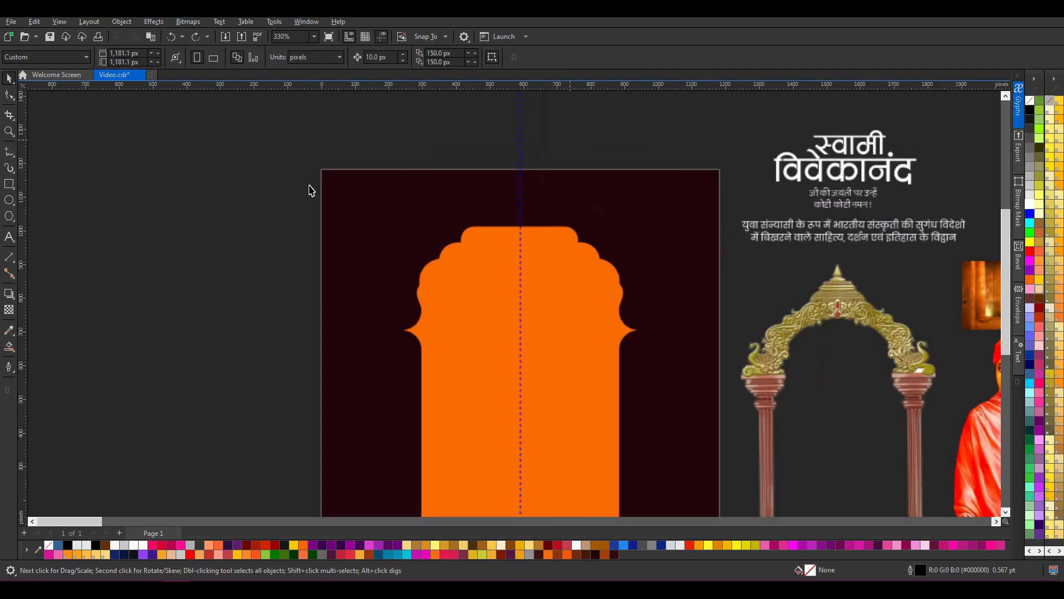
- Draw a square about 166 px wide, scallop its corners fully into a four-pointed star, and centre it on the dome's upper edge
click(9, 183)
drag(186, 218, 251, 283)
click(11, 78)
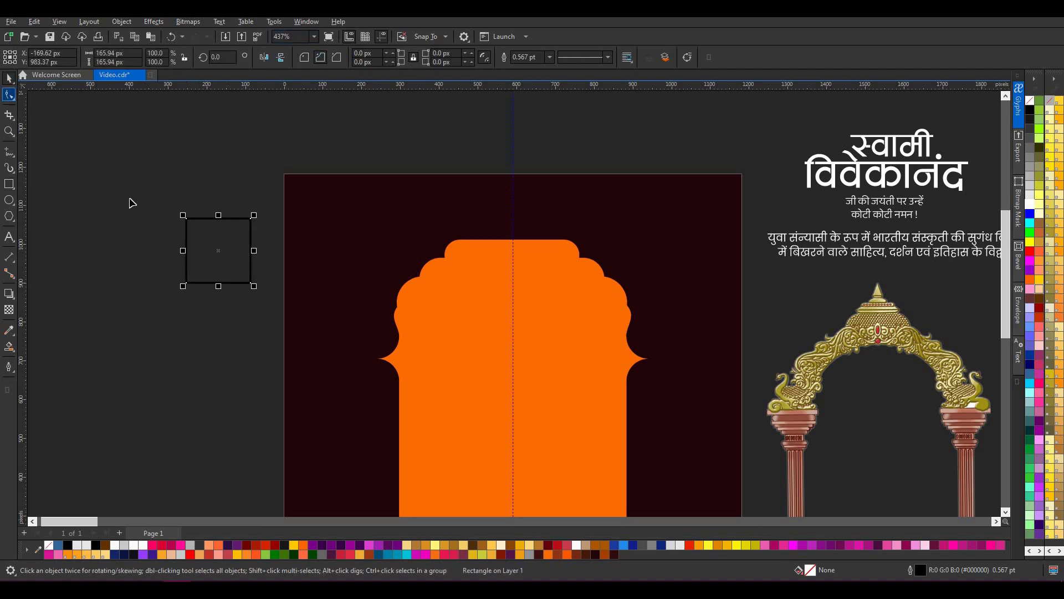
drag(249, 280, 513, 241)
click(6, 82)
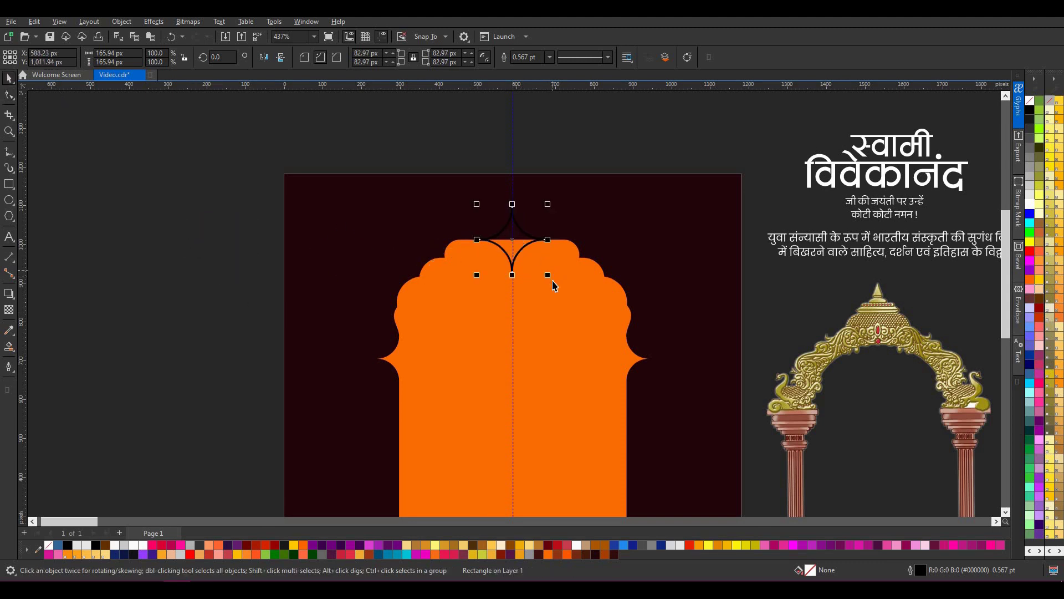
- Enlarge the four-pointed star to about 249 by 249 px, fill it with the gate's orange and remove its outline
drag(548, 274, 566, 293)
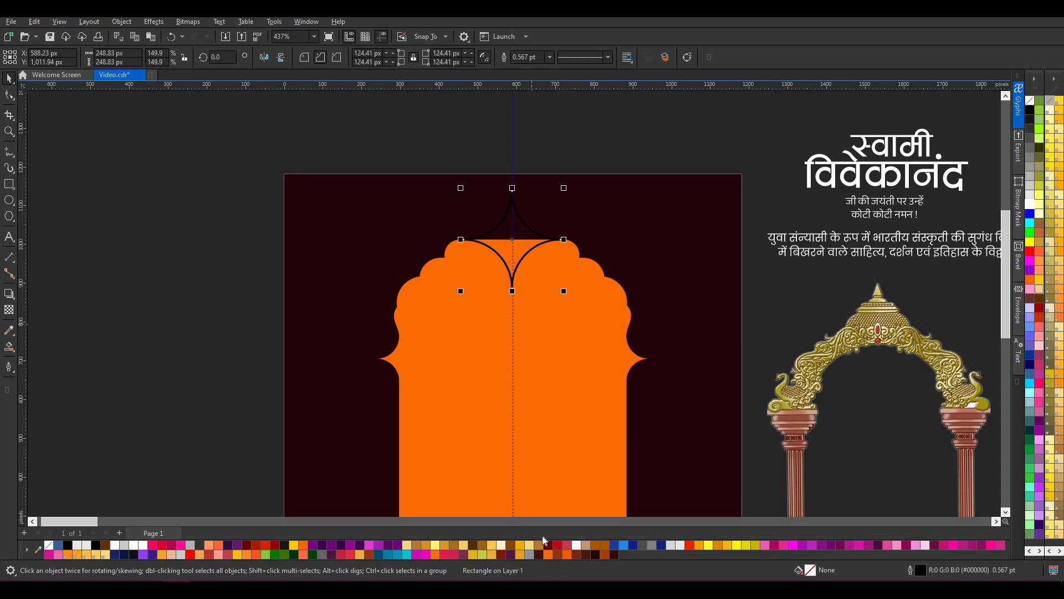
click(550, 555)
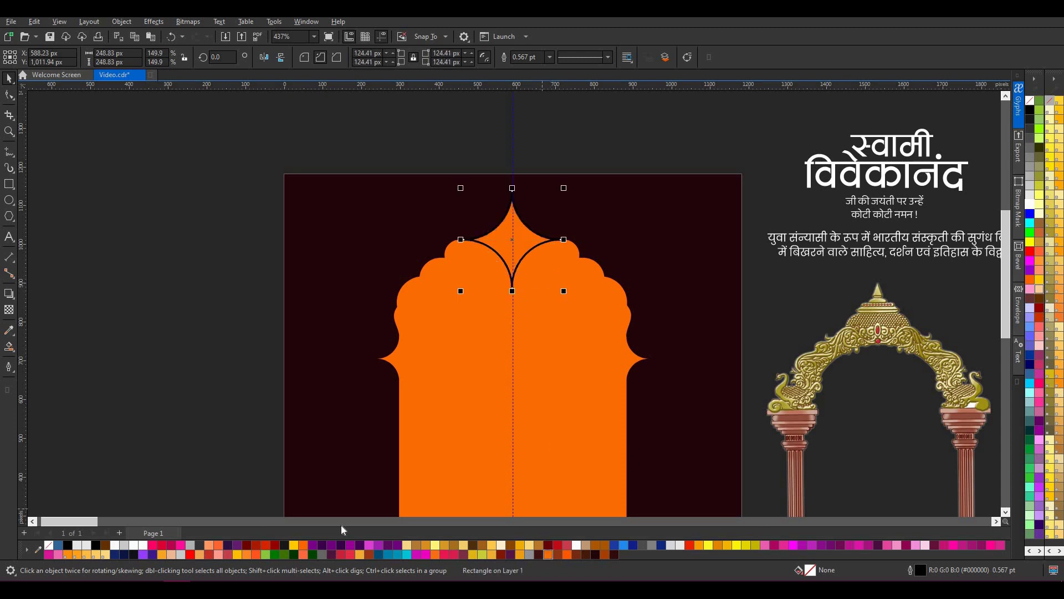
right_click(49, 545)
- Weld the orange star to the gate shape so it forms the dome's pointed tip
shift+click(472, 332)
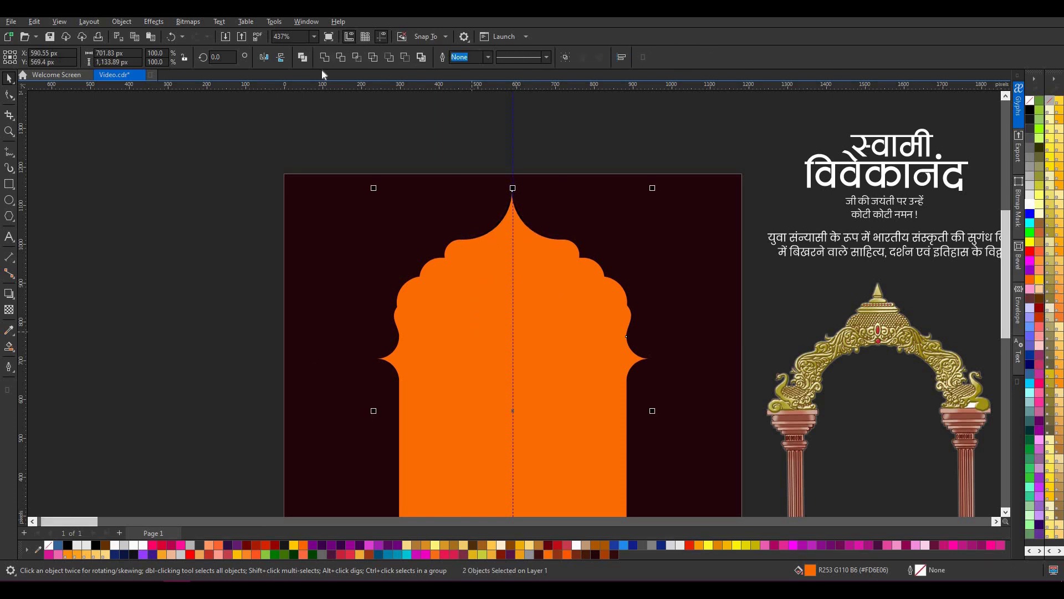
click(506, 147)
scroll(506, 148, down, 2)
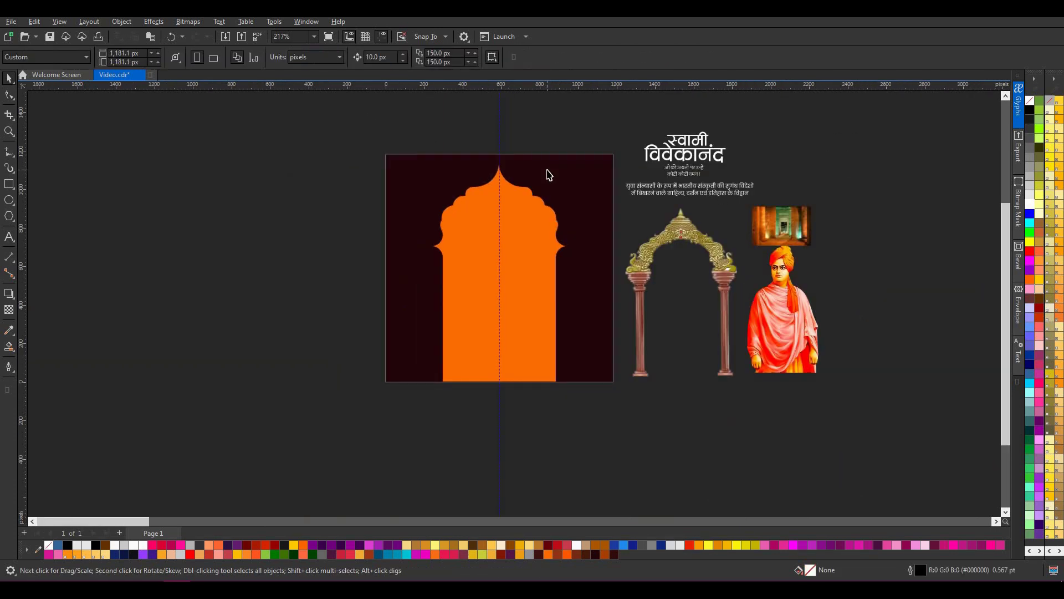
scroll(515, 179, up, 1)
- Try moving the merged gate shape off the page, and undo the move
click(542, 260)
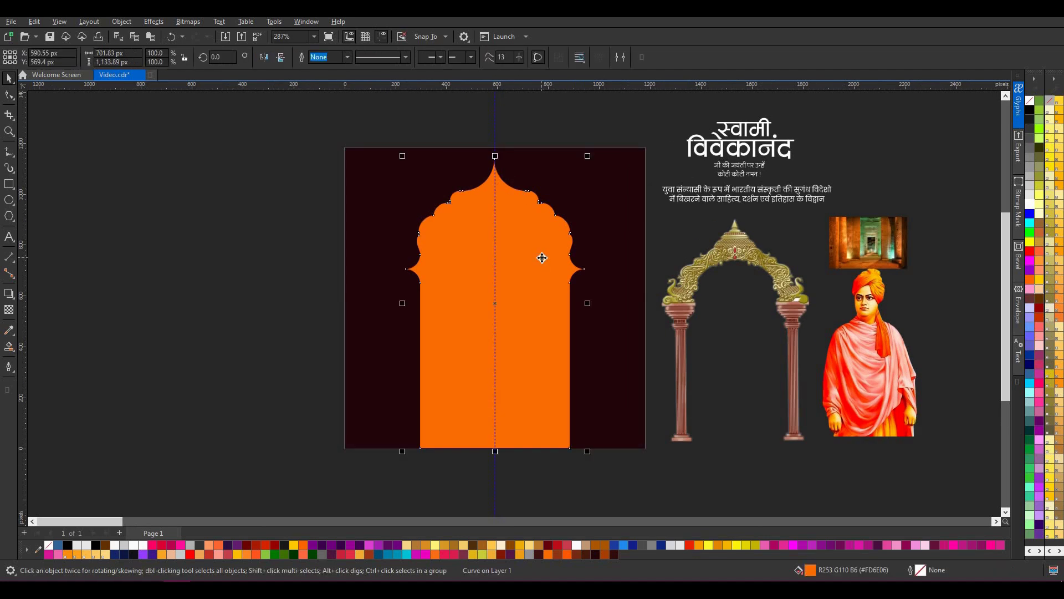
drag(538, 266, 292, 273)
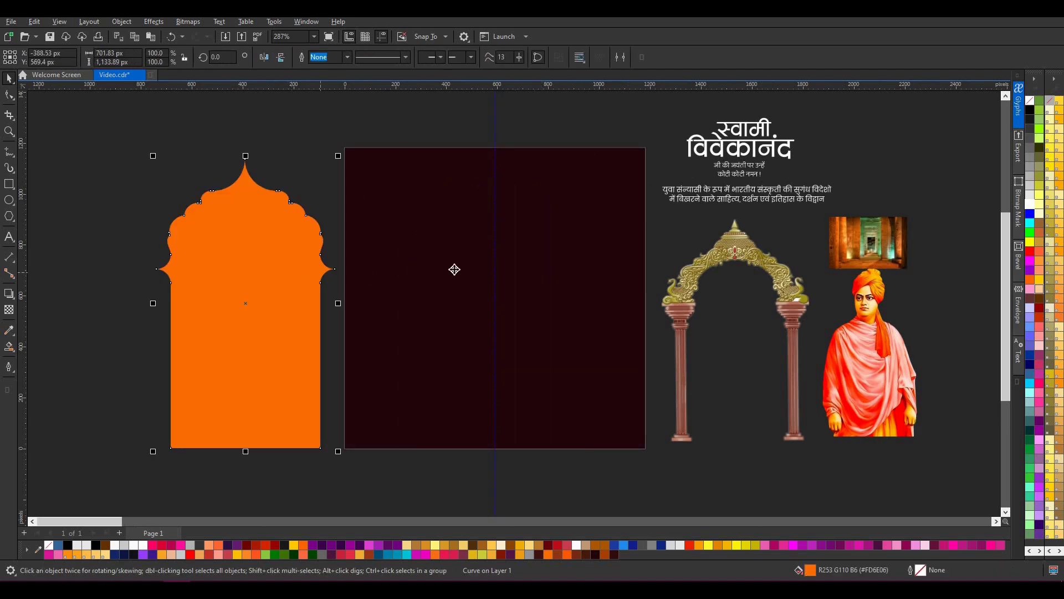
key(ctrl+z)
key(Escape)
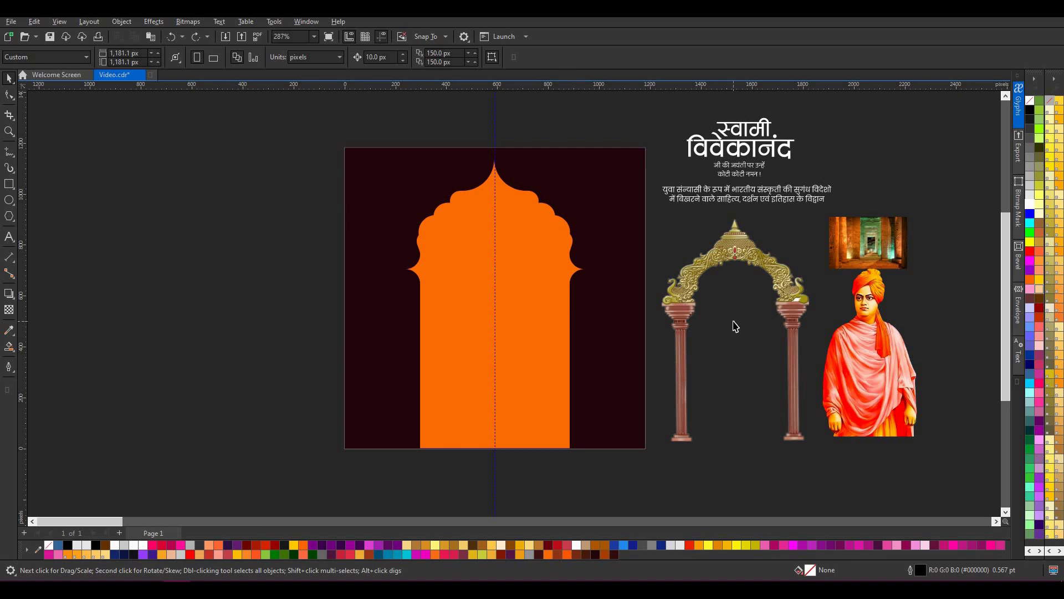
- Lower the gate shape by about 115 px and centre it on the vertical guideline
click(560, 281)
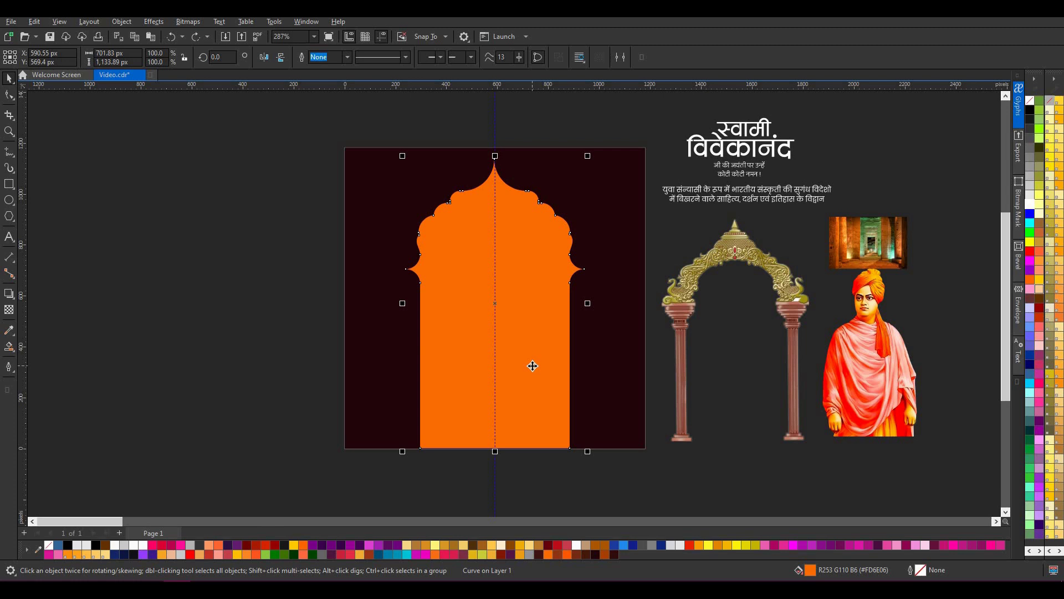
key(Down)
key(Down)
key(Down)
key(Down)
key(Down)
key(Down)
key(Down)
key(Down)
key(Down)
key(Down)
key(Down)
key(Down)
key(Right)
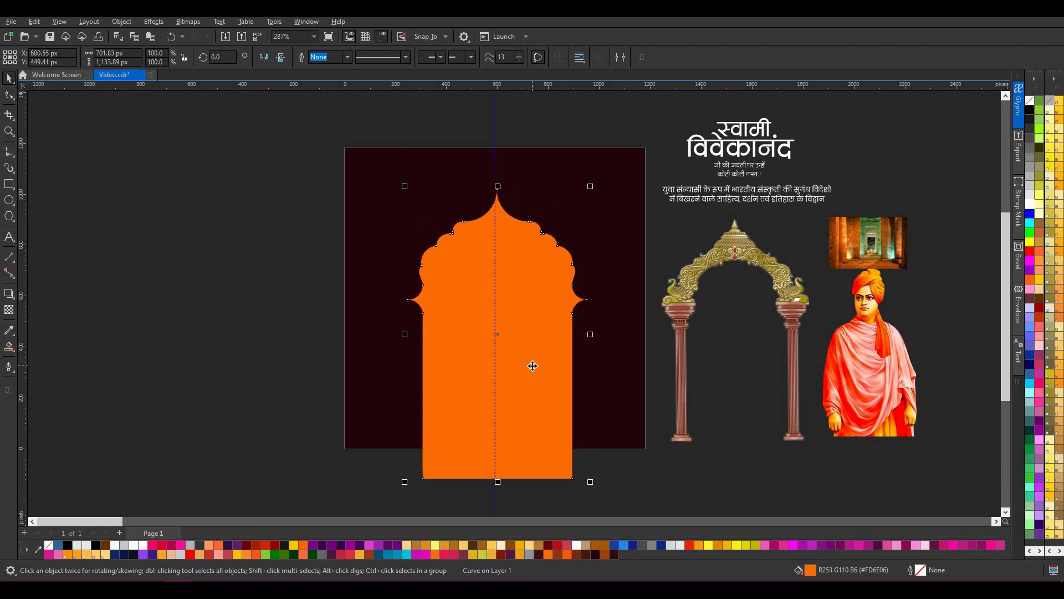
scroll(507, 263, up, 3)
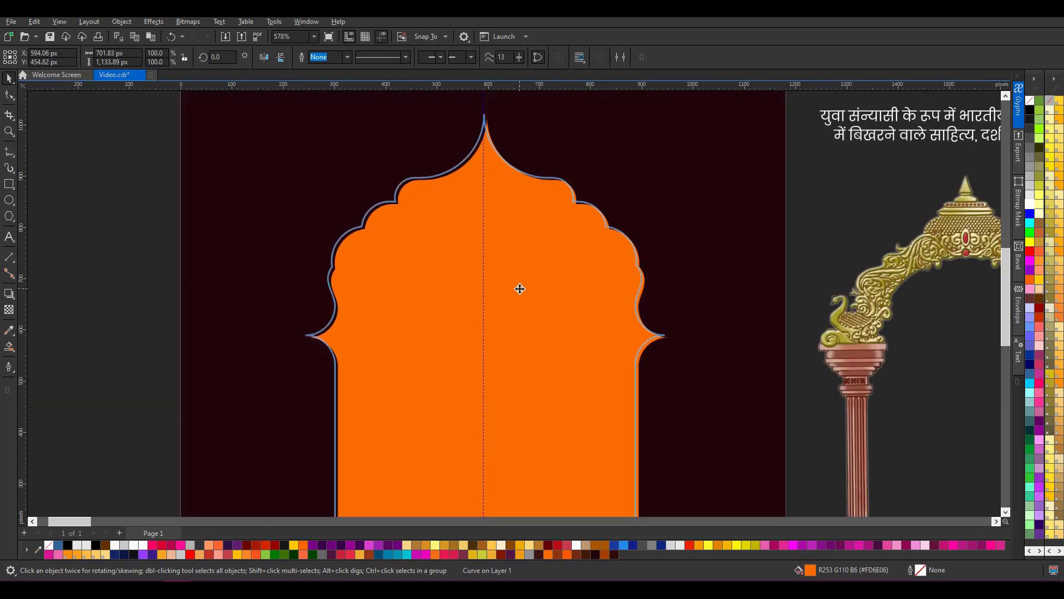
scroll(547, 258, down, 2)
scroll(547, 258, down, 3)
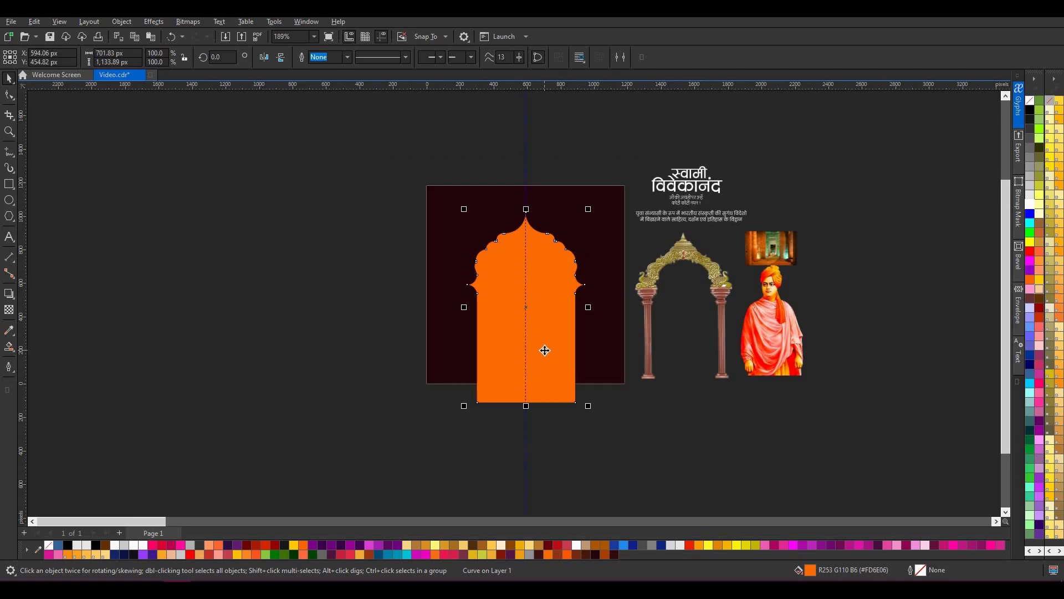
key(Down)
key(Down)
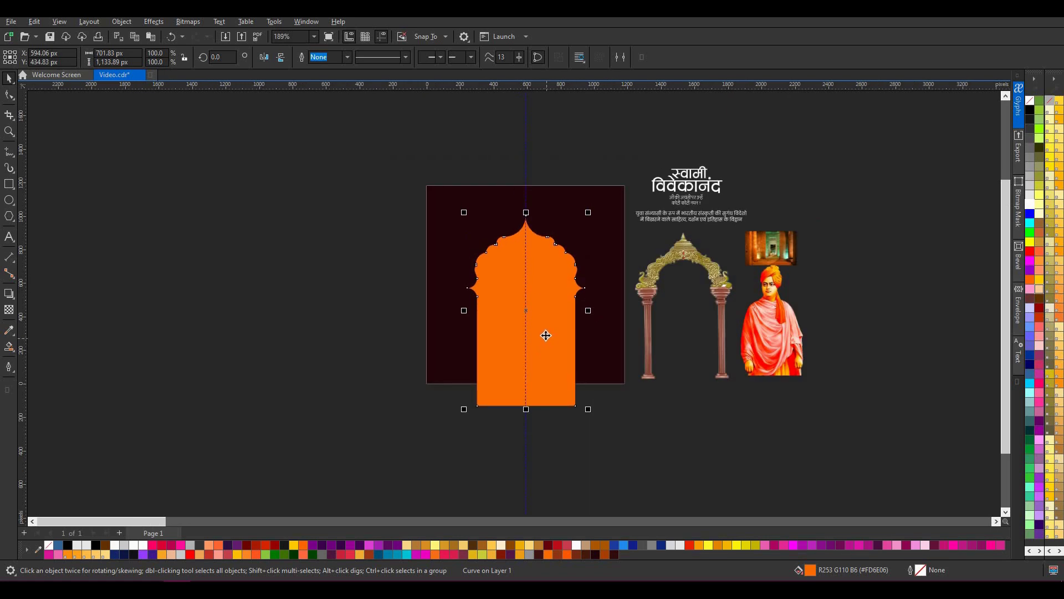
key(Up)
key(Up)
scroll(546, 336, up, 1)
- Move the gate shape's two bottom corner nodes up to the page's lower edge
key(F10)
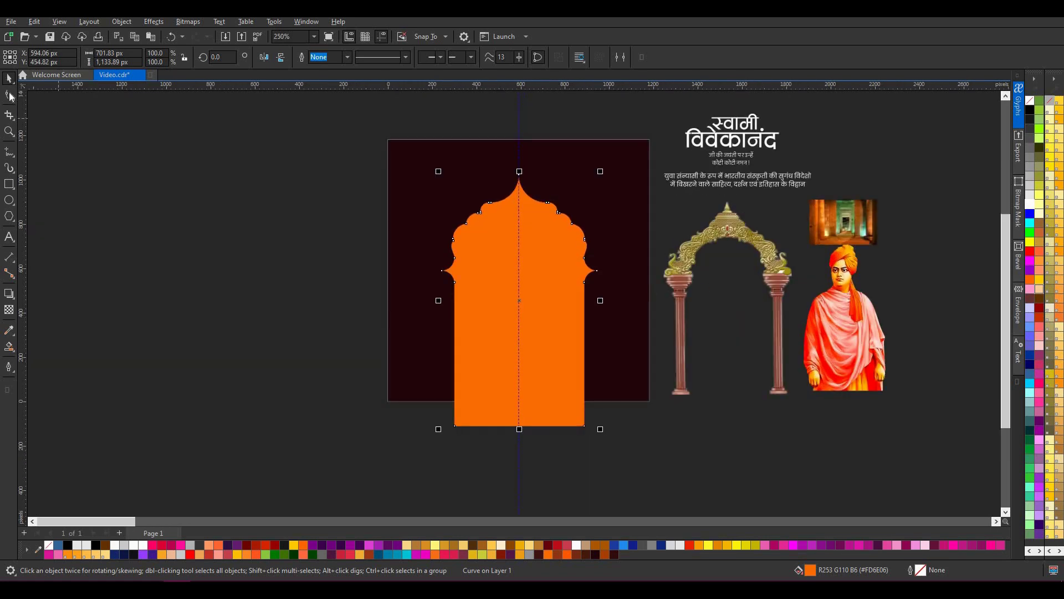
drag(438, 447, 585, 401)
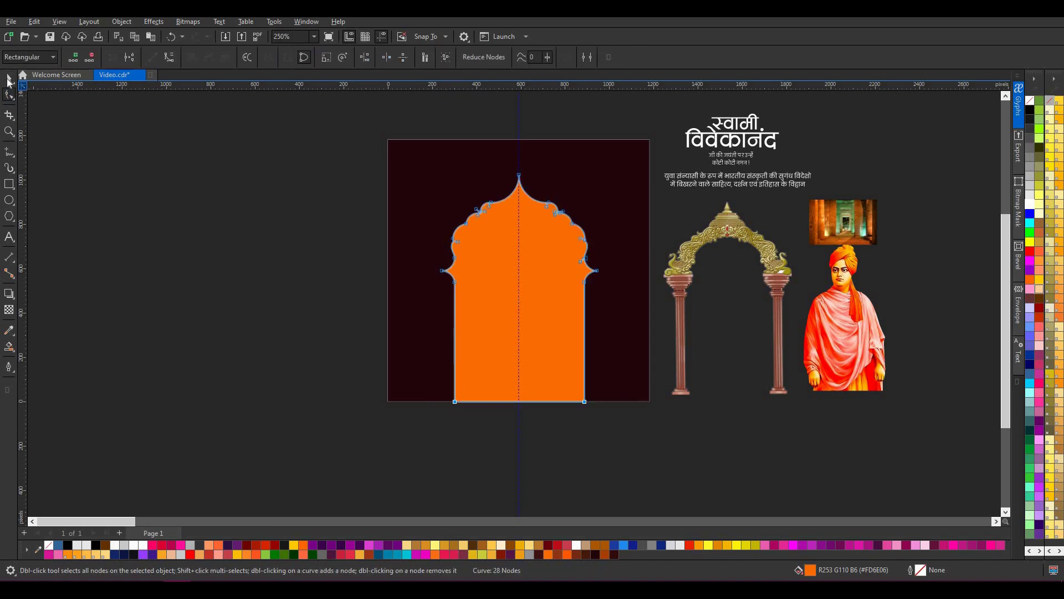
key(space)
- Place the ornate arch image behind the orange gate, with its columns flanking the shape and blended faintly into the maroon background
scroll(588, 225, up, 2)
click(776, 229)
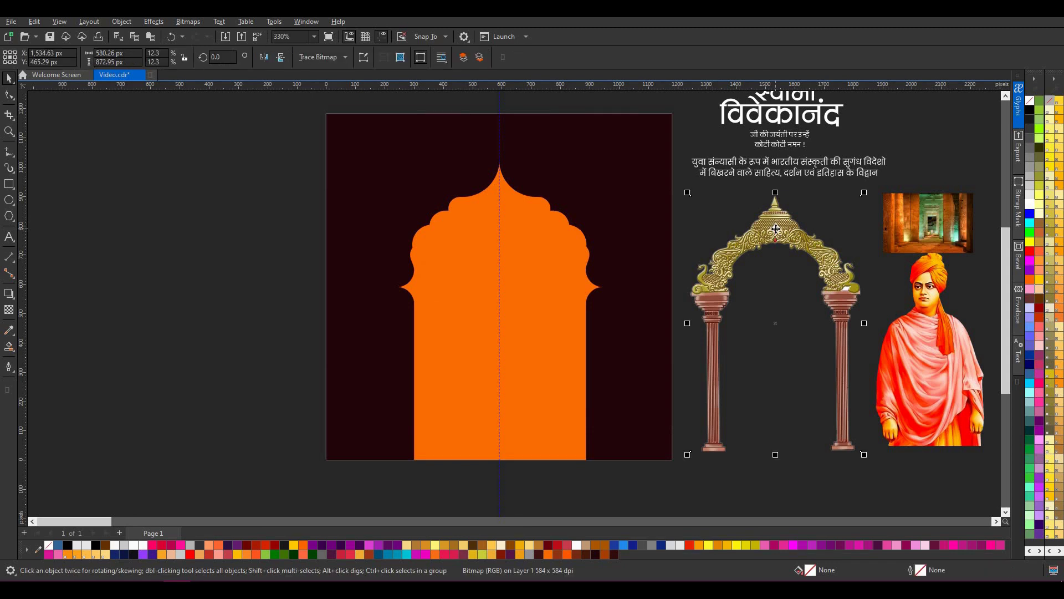
scroll(587, 256, down, 3)
drag(890, 115, 632, 404)
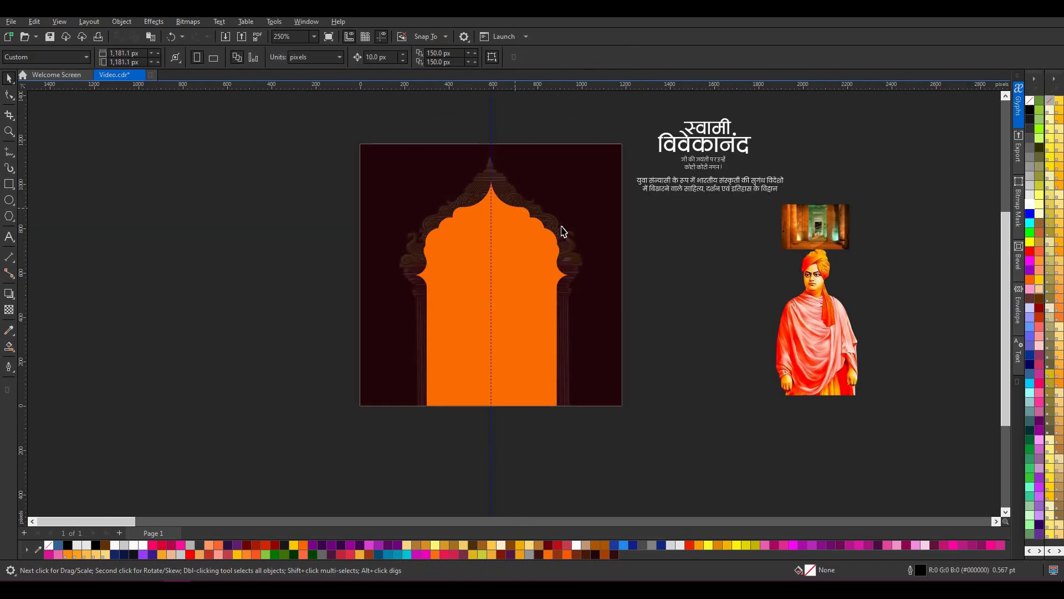
- Place the Swami Vivekananda figure at the gate's bottom centre and the white title स्वामी विवेकानंद above it
drag(813, 355, 502, 380)
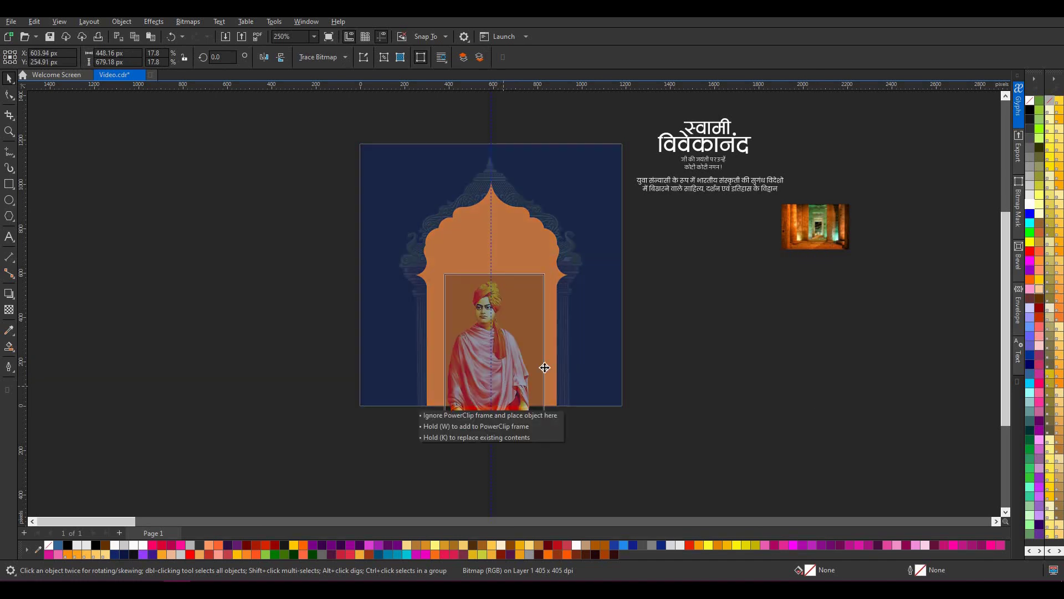
click(670, 305)
drag(638, 111, 779, 158)
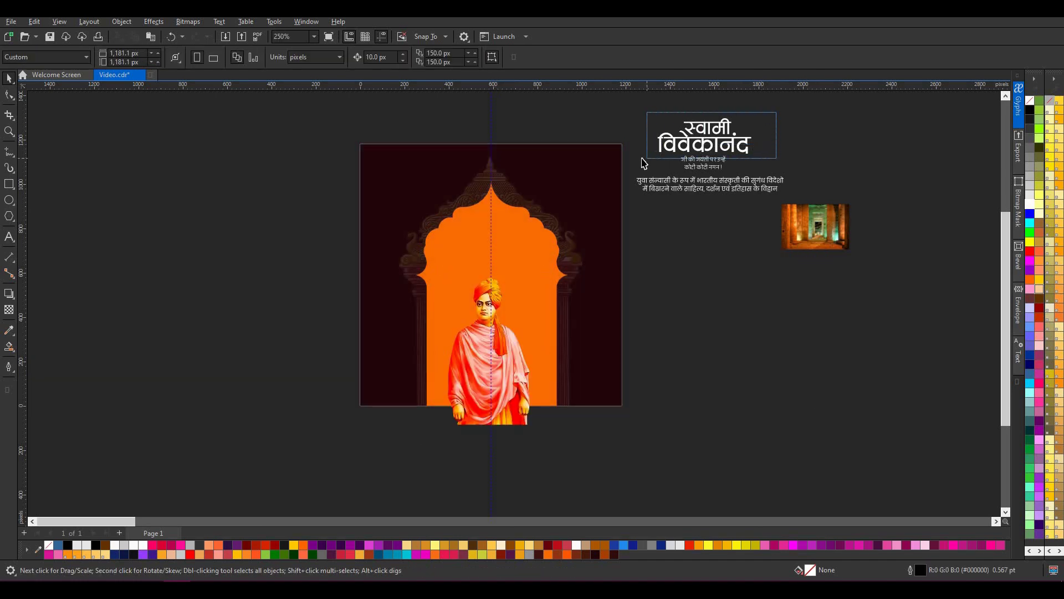
drag(702, 141, 488, 233)
scroll(498, 215, up, 1)
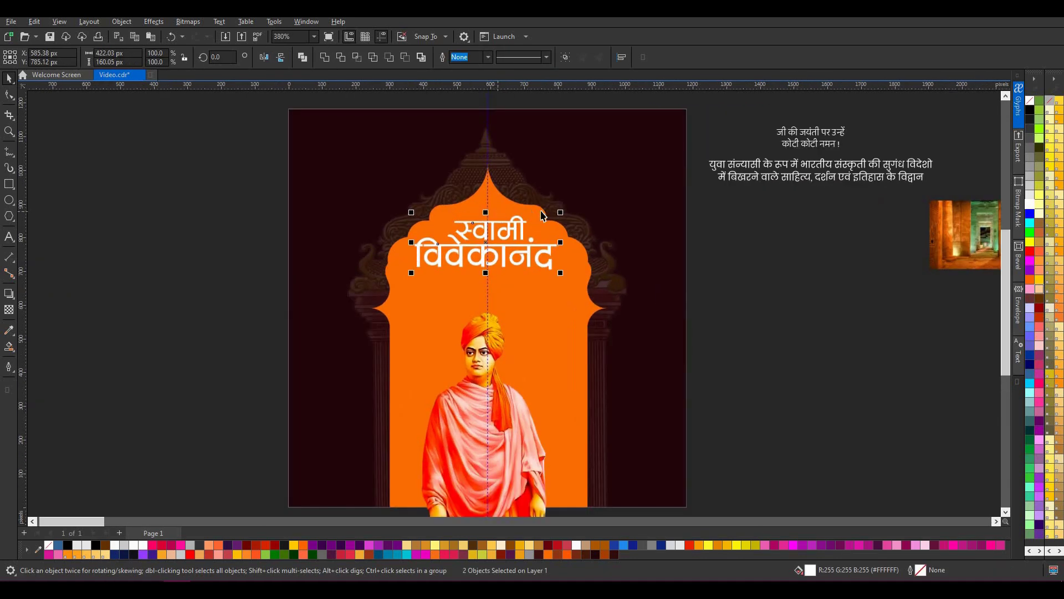
scroll(542, 216, up, 1)
click(515, 413)
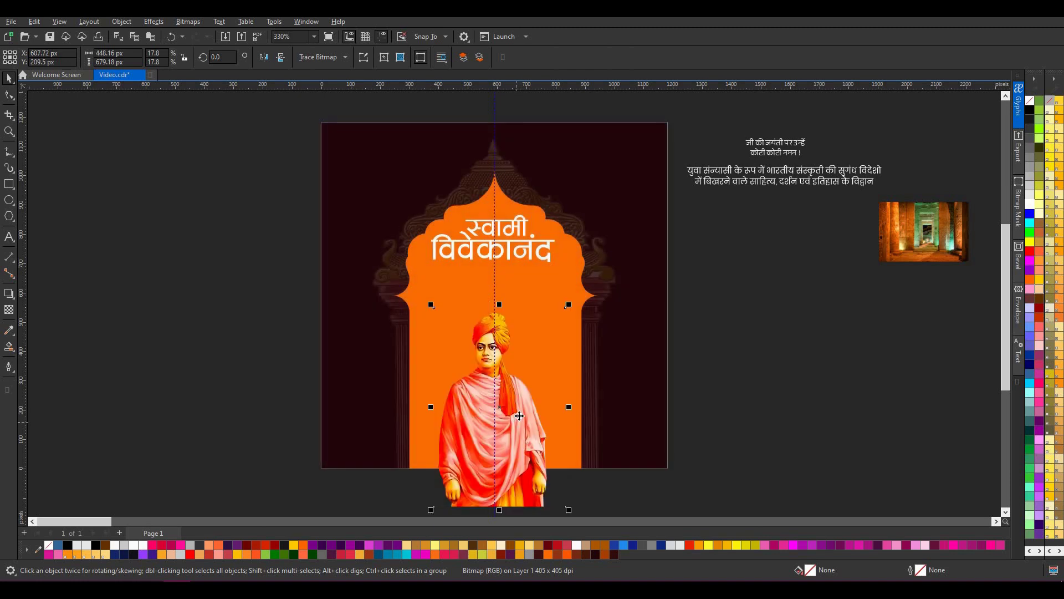
- Enlarge the title to about 435 by 165 px and centre the small two-line जयंती greeting beneath it
drag(682, 198, 397, 283)
drag(560, 268, 564, 275)
click(776, 150)
drag(776, 150, 495, 282)
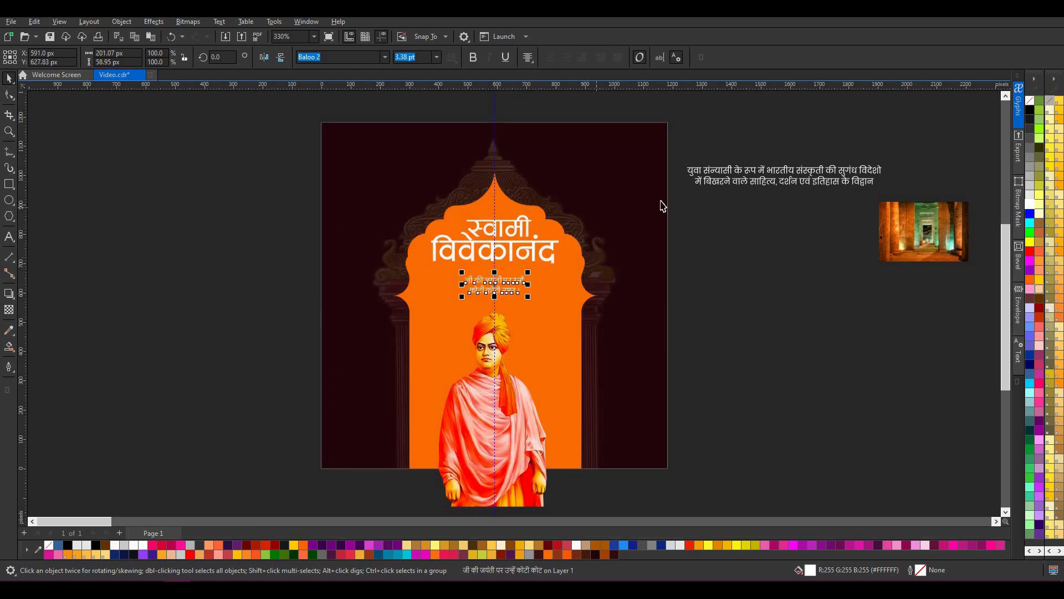
- Nudge the two-line title स्वामी विवेकानंद down by 20 px
drag(686, 194, 375, 283)
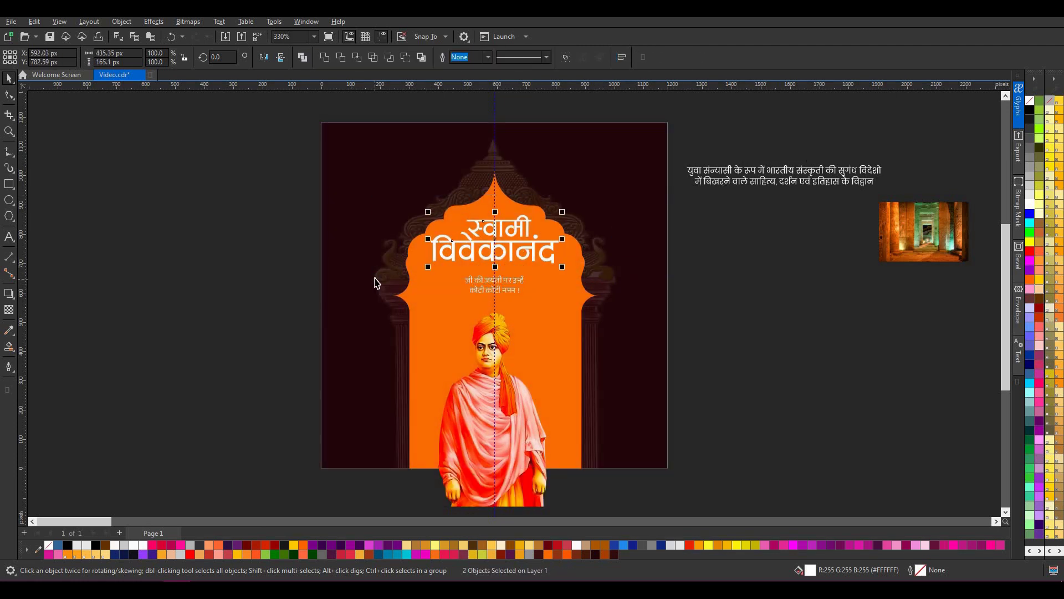
key(Down)
key(Down)
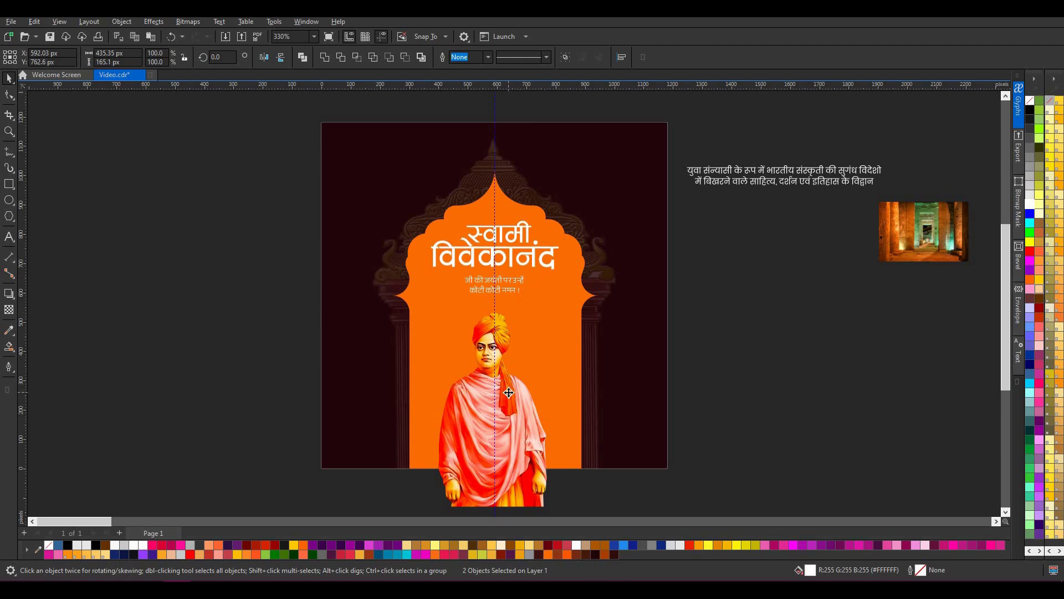
- Nudge the Swami Vivekananda figure up by 40 px
click(510, 393)
key(Up)
key(Up)
key(Up)
key(Up)
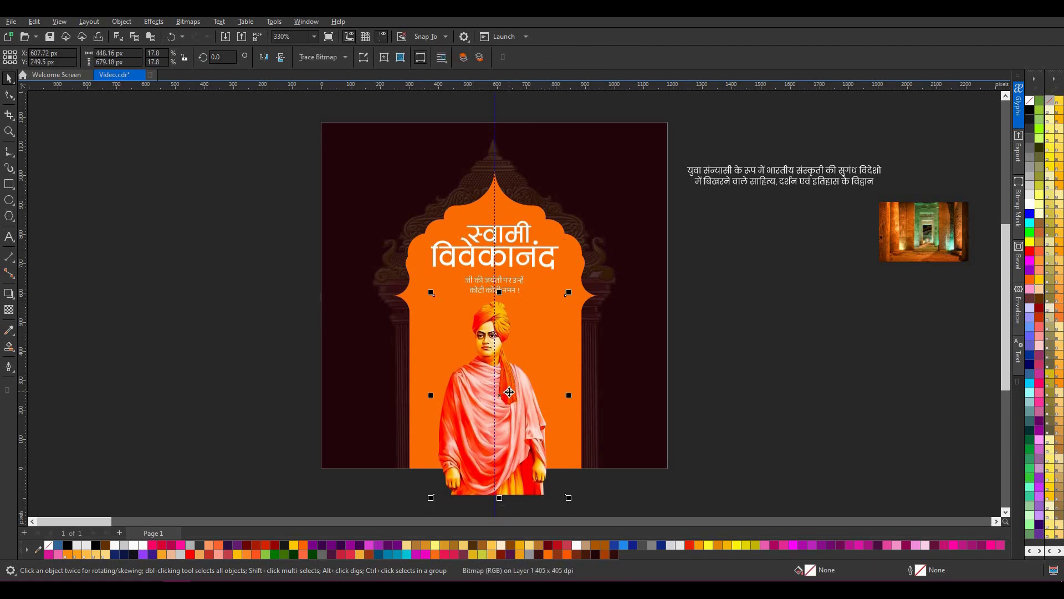
- Centre the two-line Hindi description beginning युवा संन्यासी at the poster's upper edge, above the gate, in orange
scroll(546, 278, down, 2)
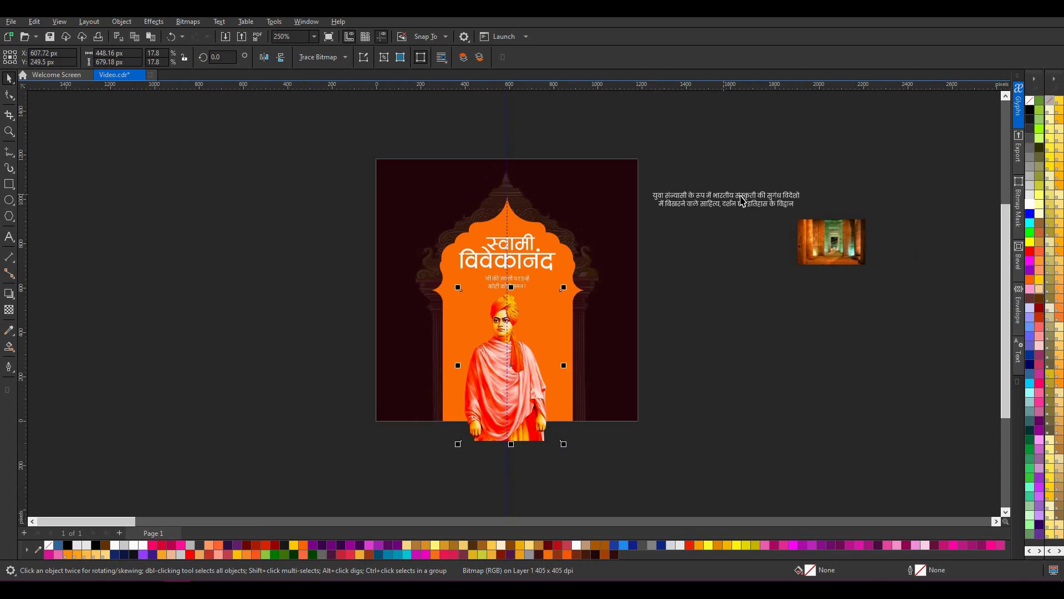
click(742, 207)
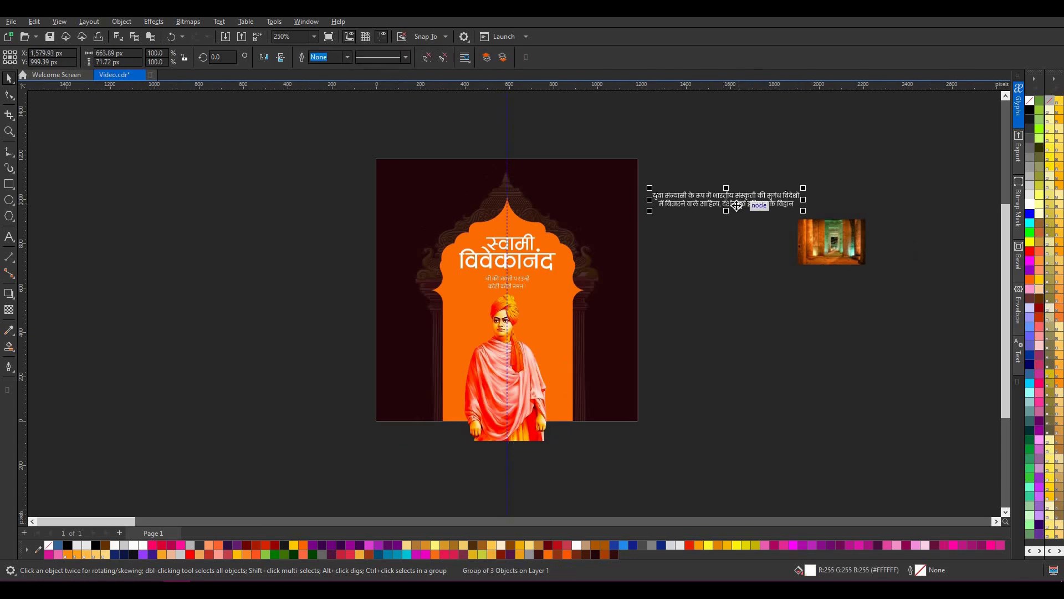
click(533, 212)
key(Escape)
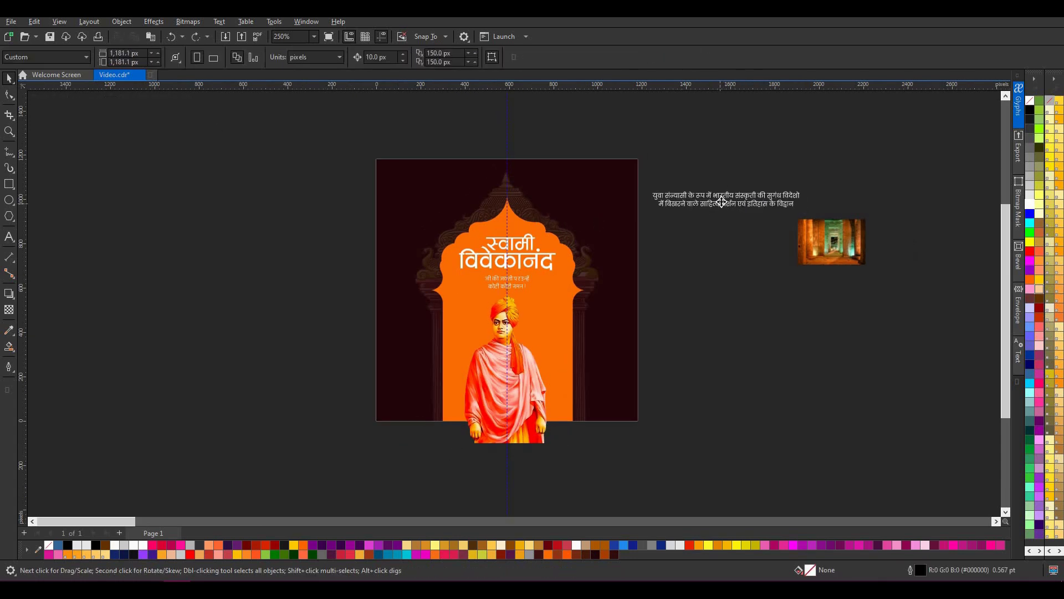
drag(721, 202, 507, 177)
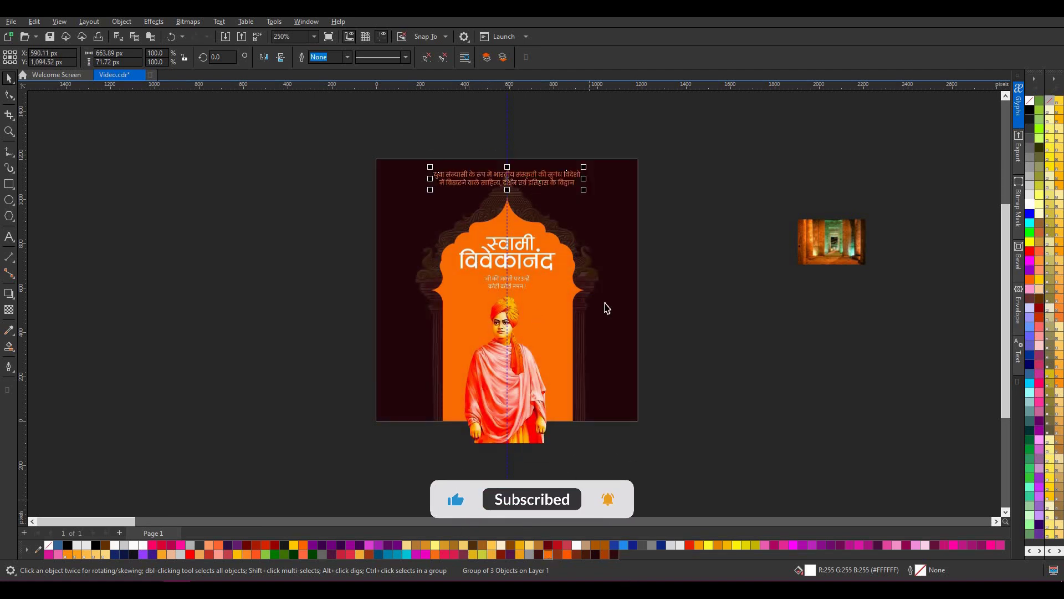
click(703, 221)
scroll(529, 388, up, 1)
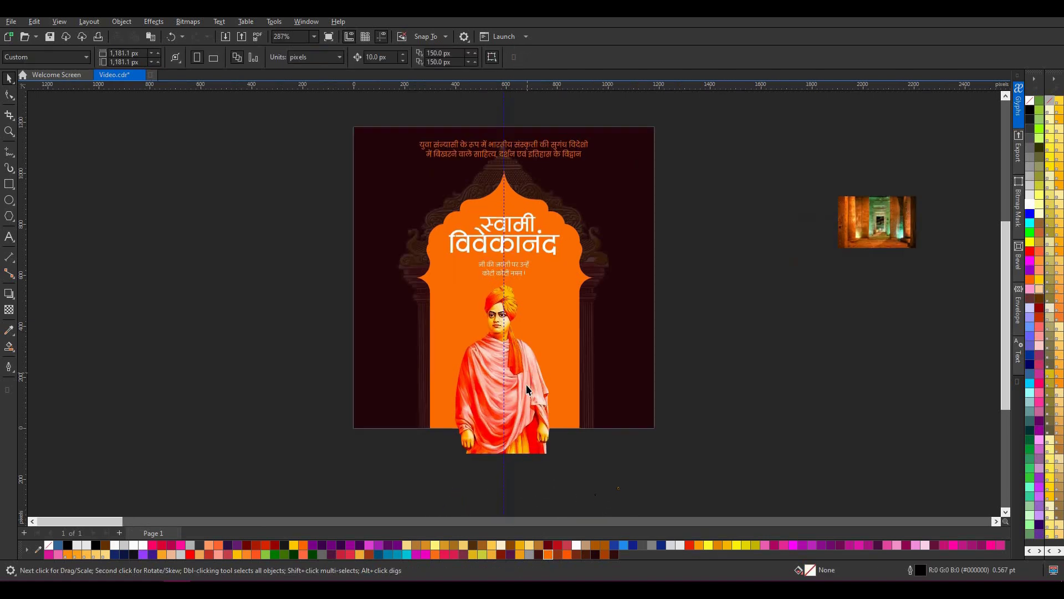
- Cover the poster's upper part with the temple corridor photo, scaled to about 1,208 by 805 px, and fade out its lower edge
drag(876, 224, 390, 151)
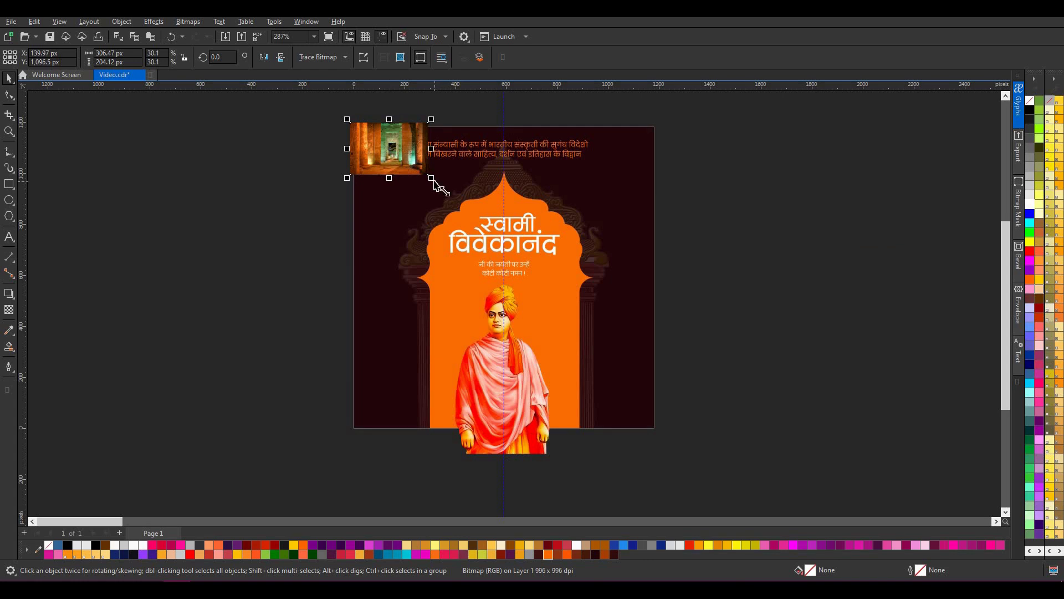
drag(435, 183, 663, 332)
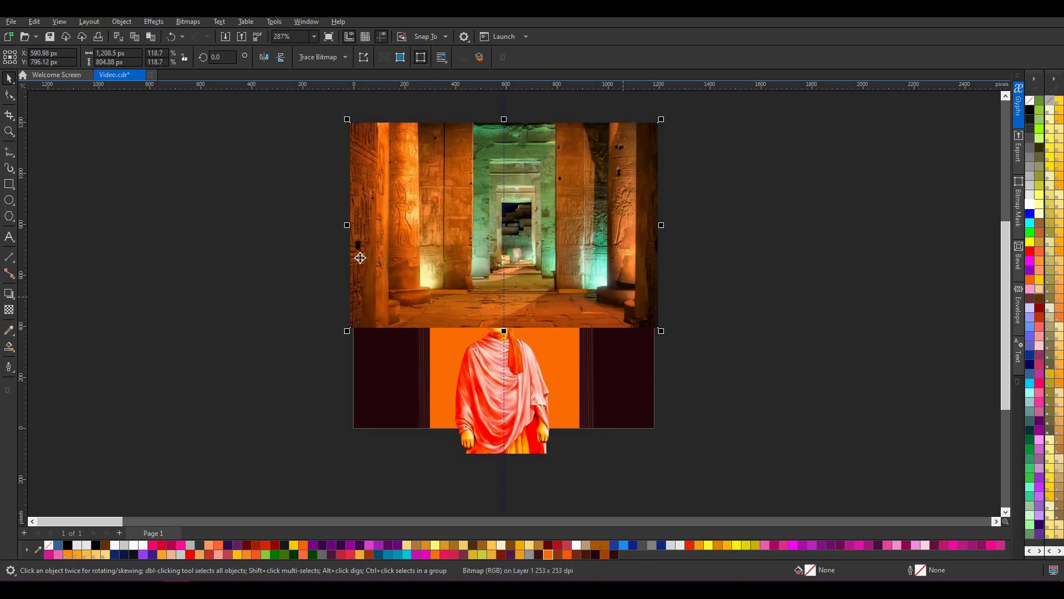
click(9, 310)
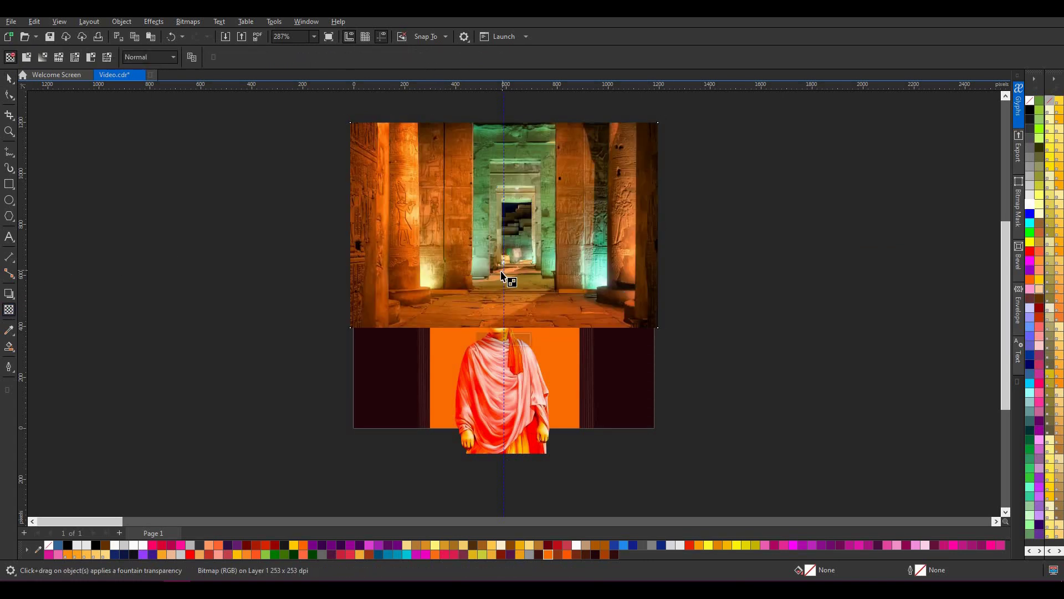
drag(504, 268, 503, 325)
key(space)
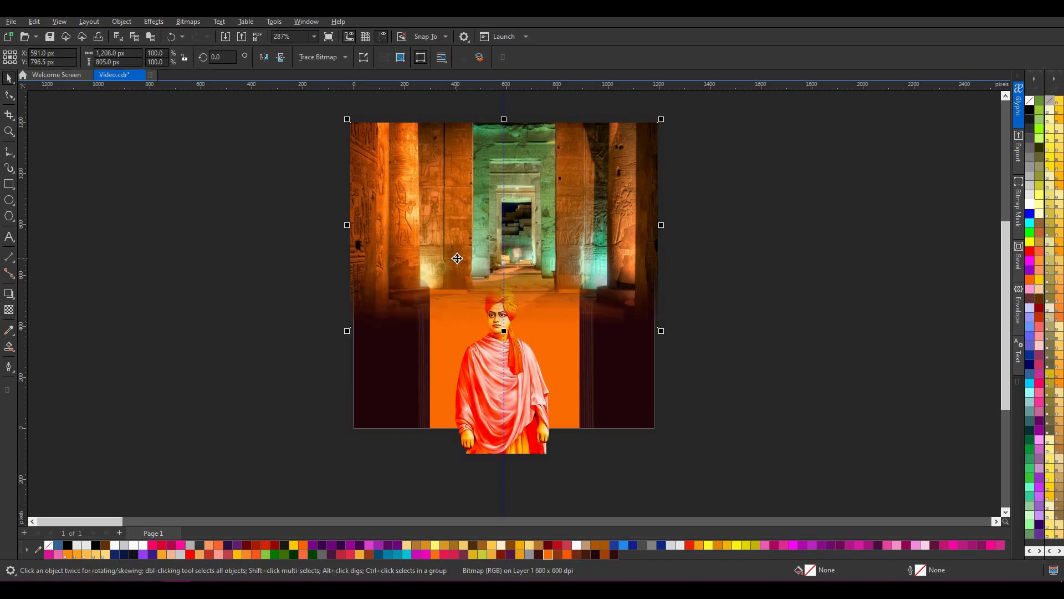
- Apply a uniform transparency of 91 to the faded temple corridor photo
click(9, 309)
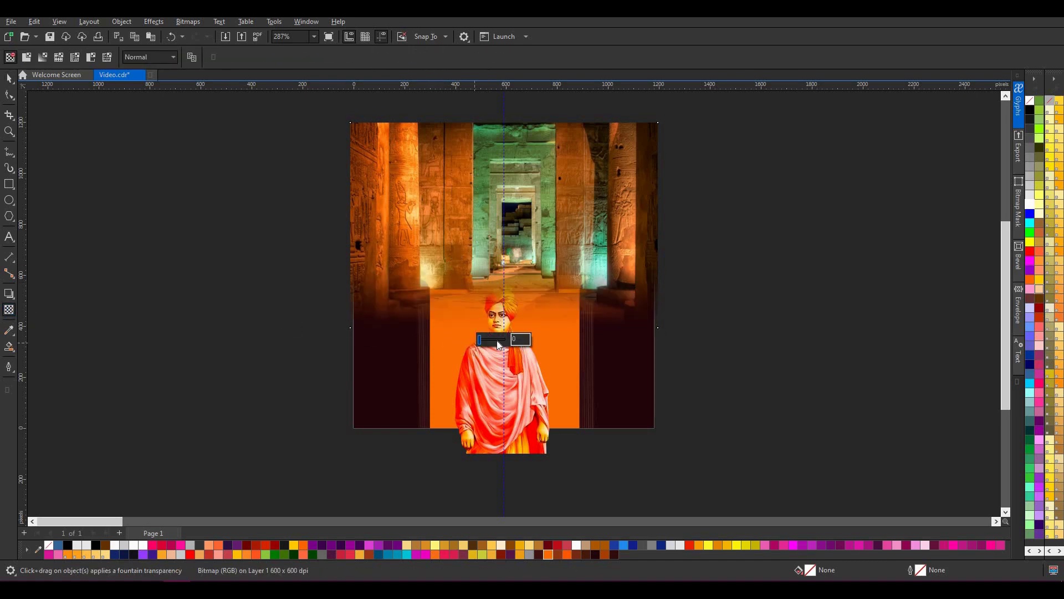
click(495, 339)
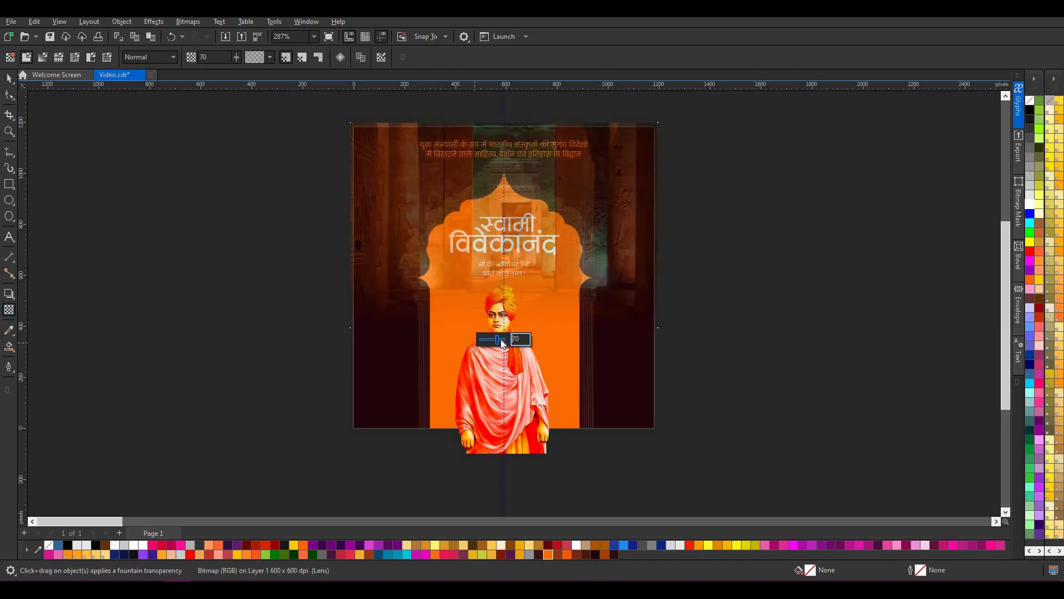
click(502, 340)
click(505, 340)
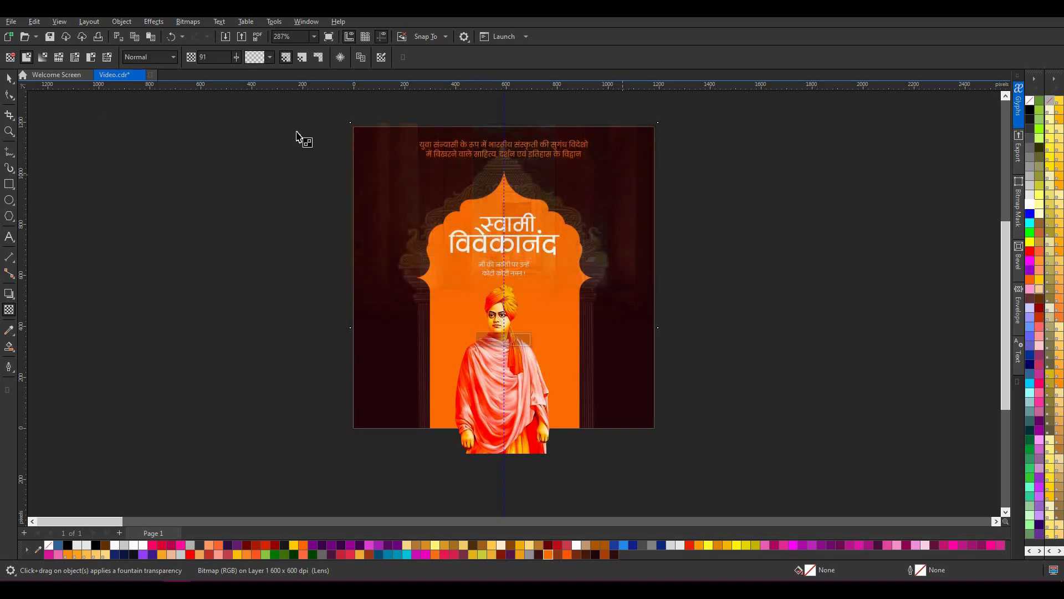
click(9, 78)
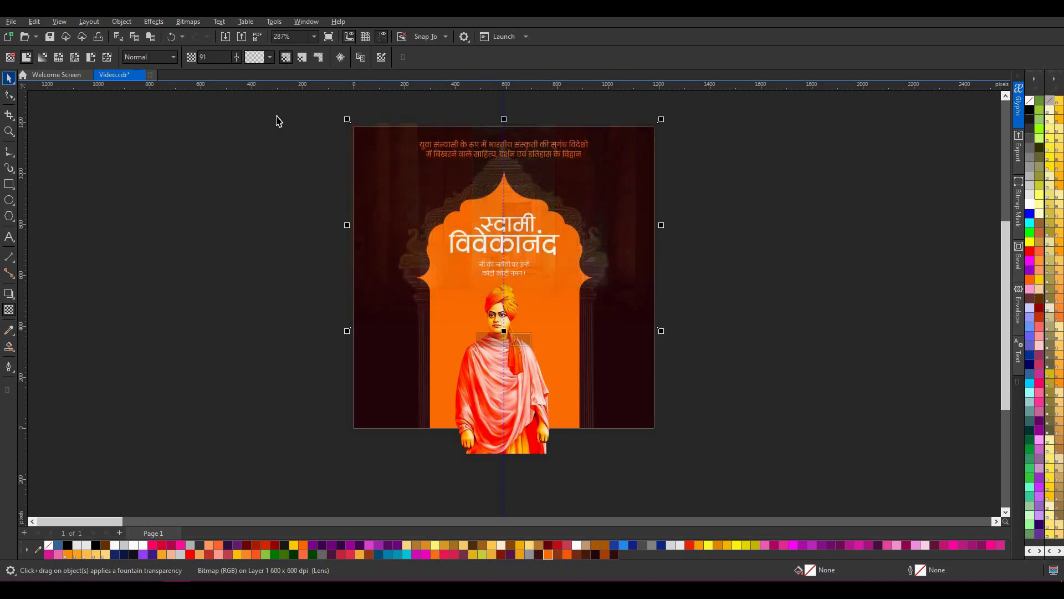
- PowerClip the temple corridor photo inside the square maroon background
right_click(578, 125)
click(640, 280)
click(636, 390)
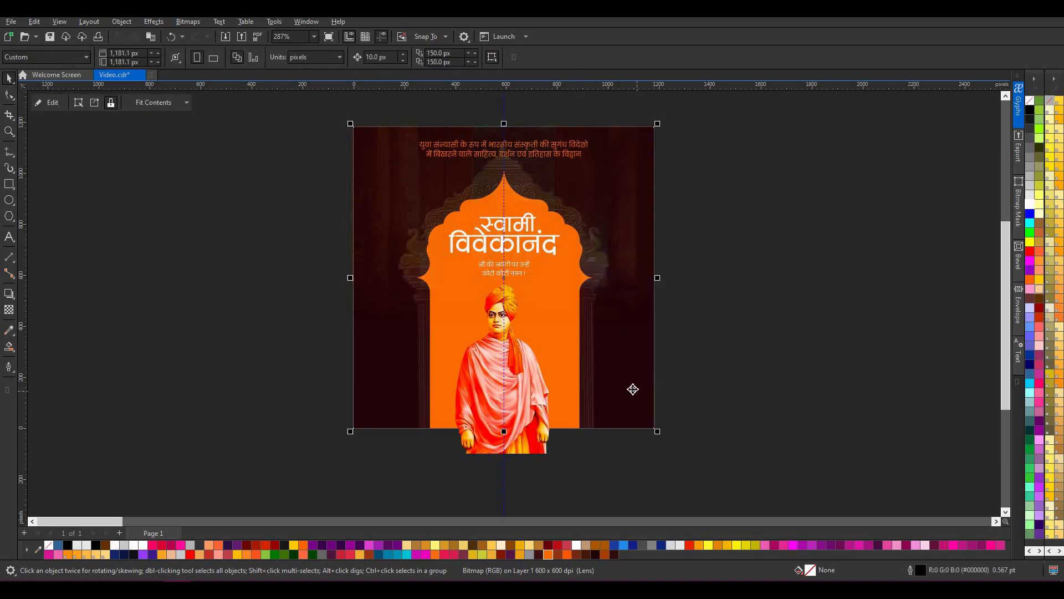
click(708, 290)
- PowerClip the Swami Vivekananda figure inside the orange gate shape
scroll(634, 283, down, 1)
scroll(560, 215, up, 1)
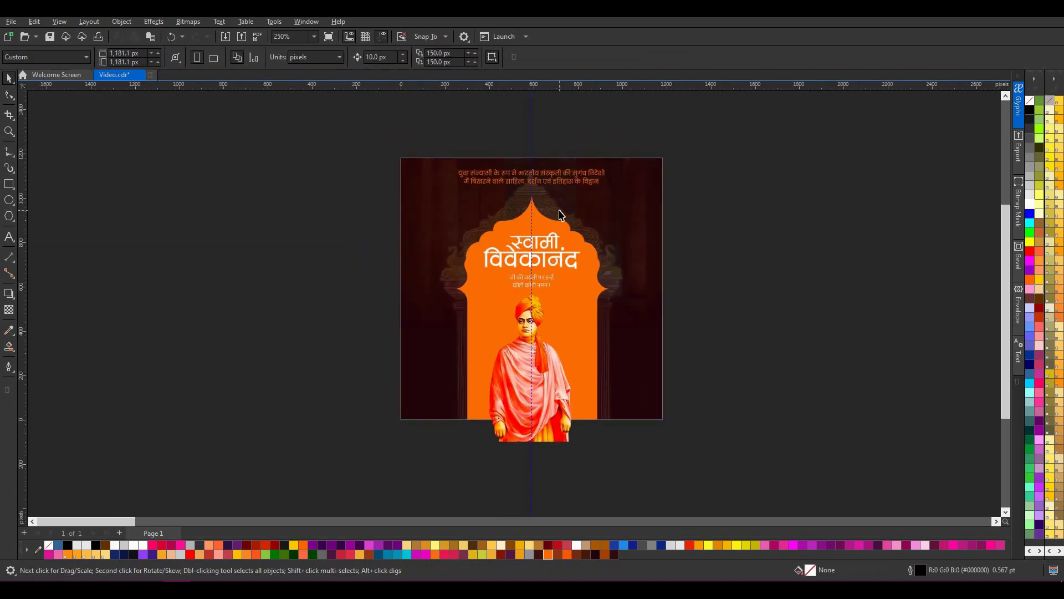
scroll(561, 235, up, 2)
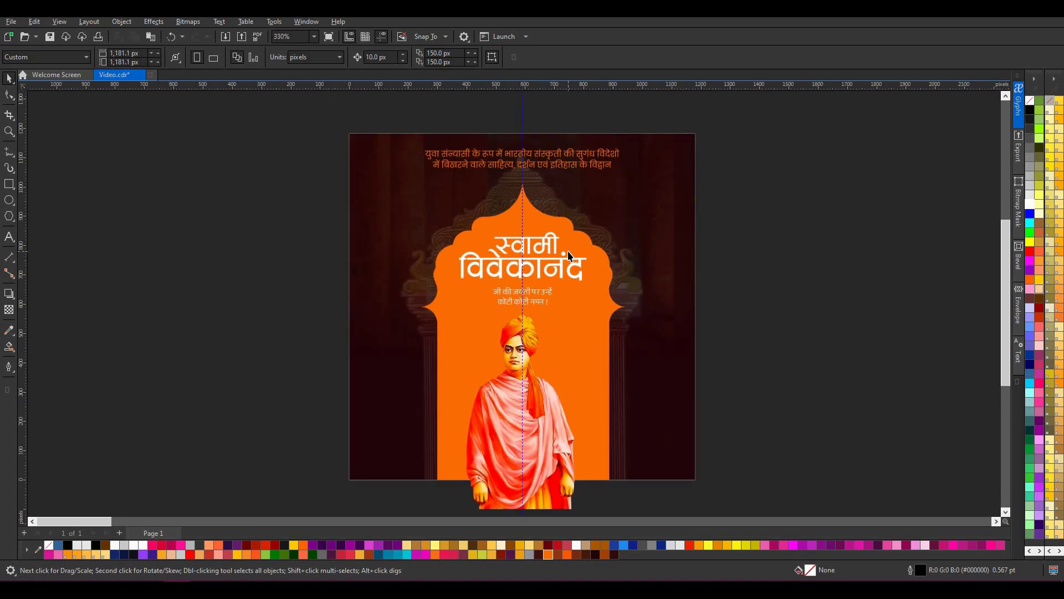
click(536, 402)
right_click(536, 400)
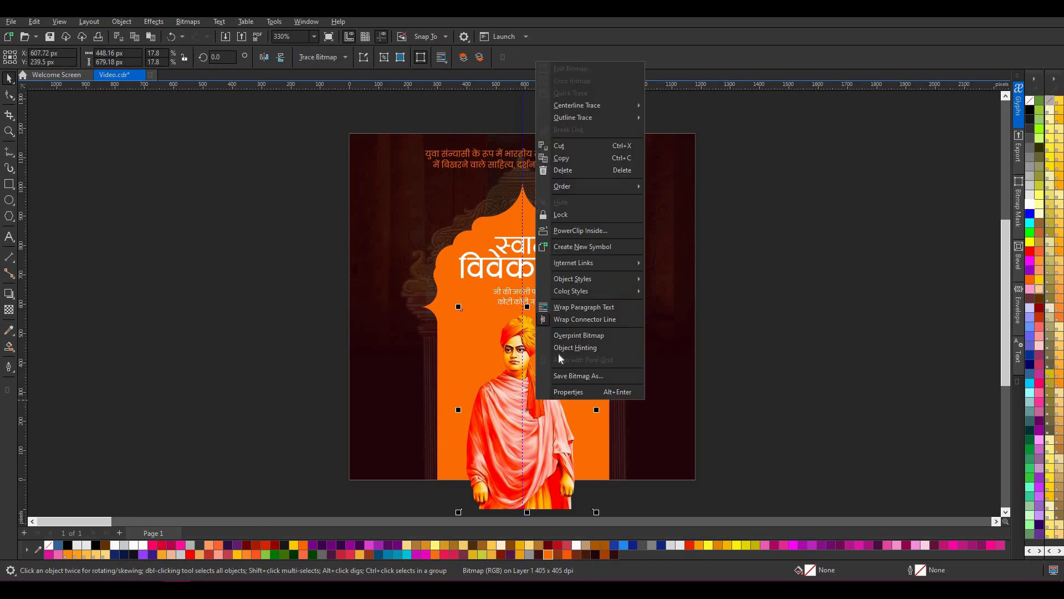
click(540, 217)
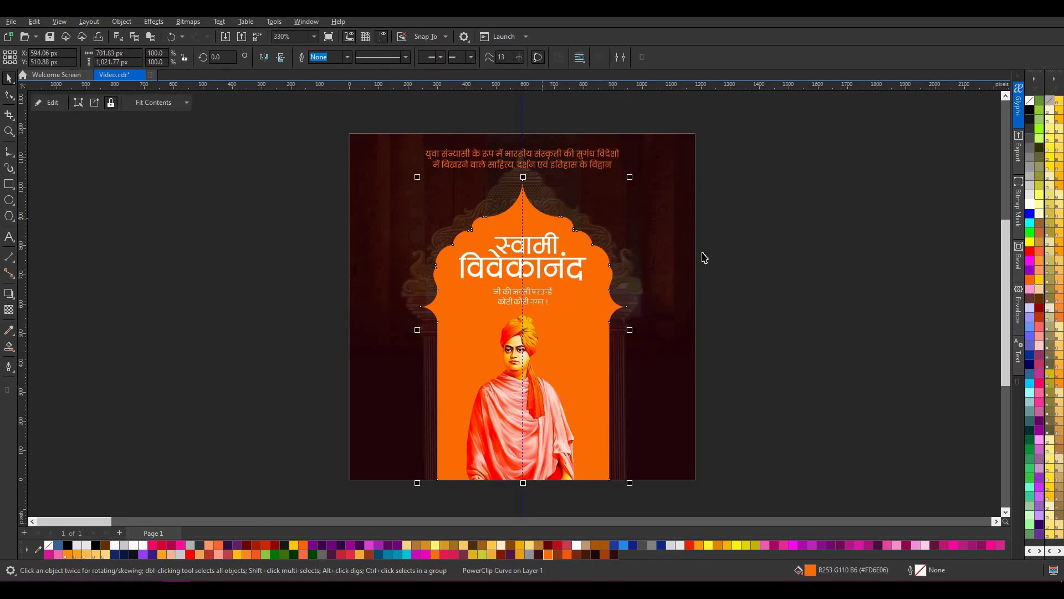
- Give the title word स्वामी a Multiply drop shadow with opacity 22, feather 2 and an offset of about 3.35, -3.38 px
scroll(600, 285, down, 2)
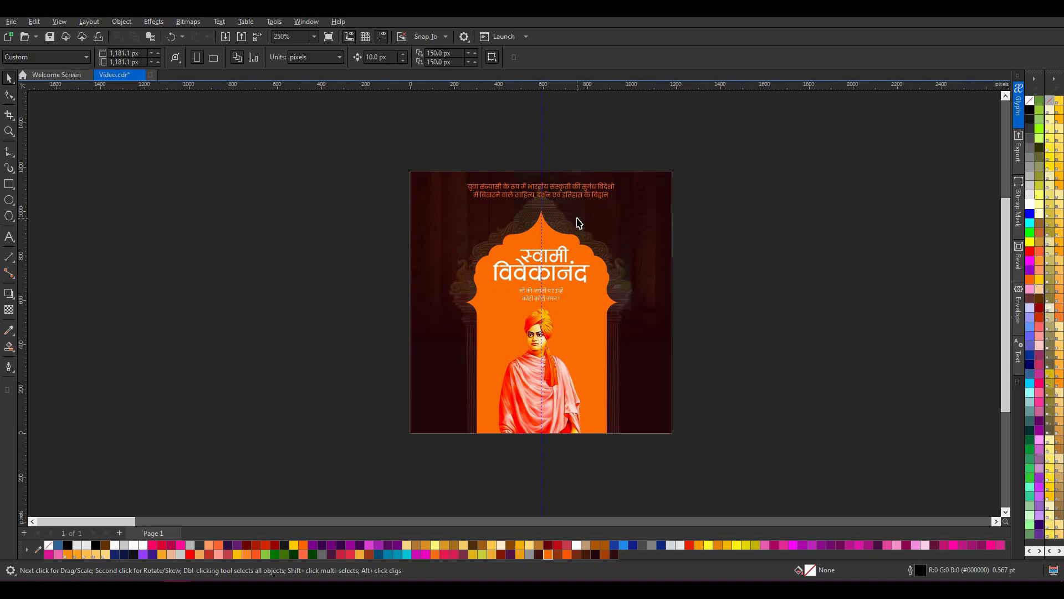
scroll(581, 210, up, 2)
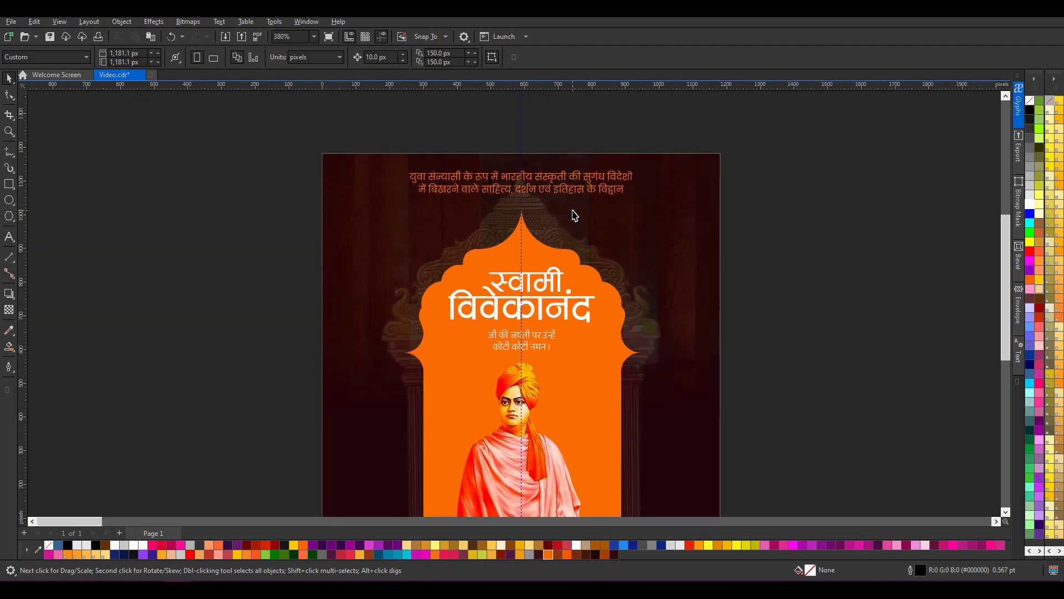
scroll(574, 216, up, 3)
click(471, 294)
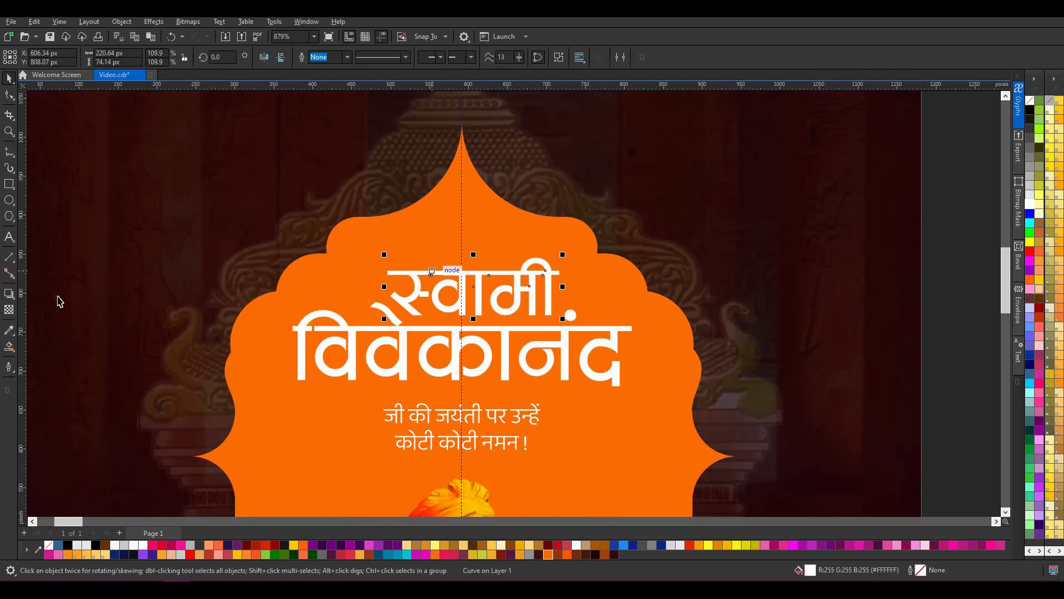
click(9, 292)
click(50, 58)
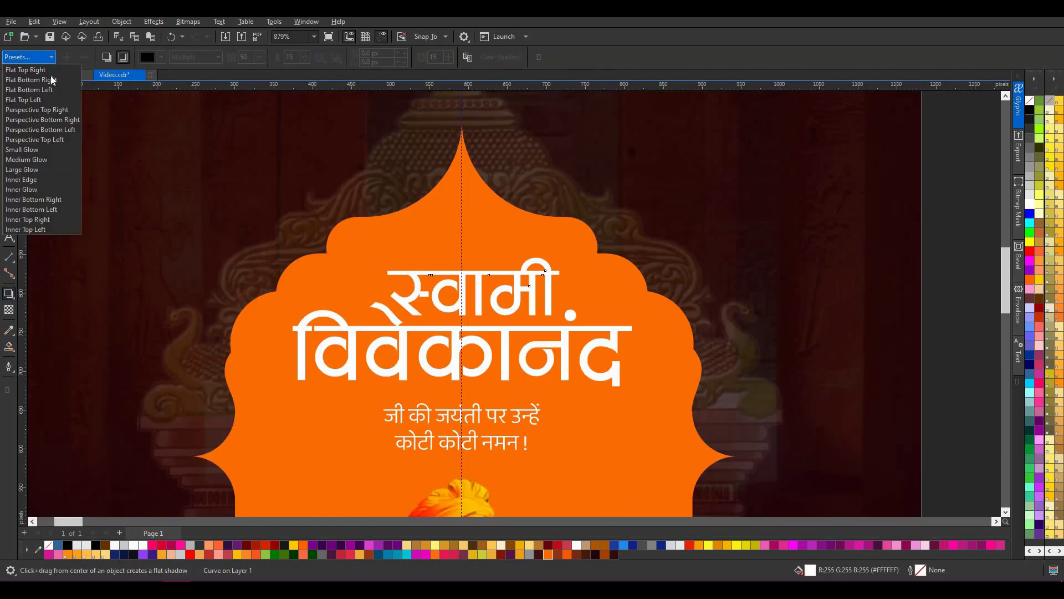
click(53, 80)
drag(498, 290, 679, 446)
scroll(537, 302, down, 2)
drag(714, 488, 524, 320)
scroll(526, 317, up, 4)
scroll(532, 335, down, 2)
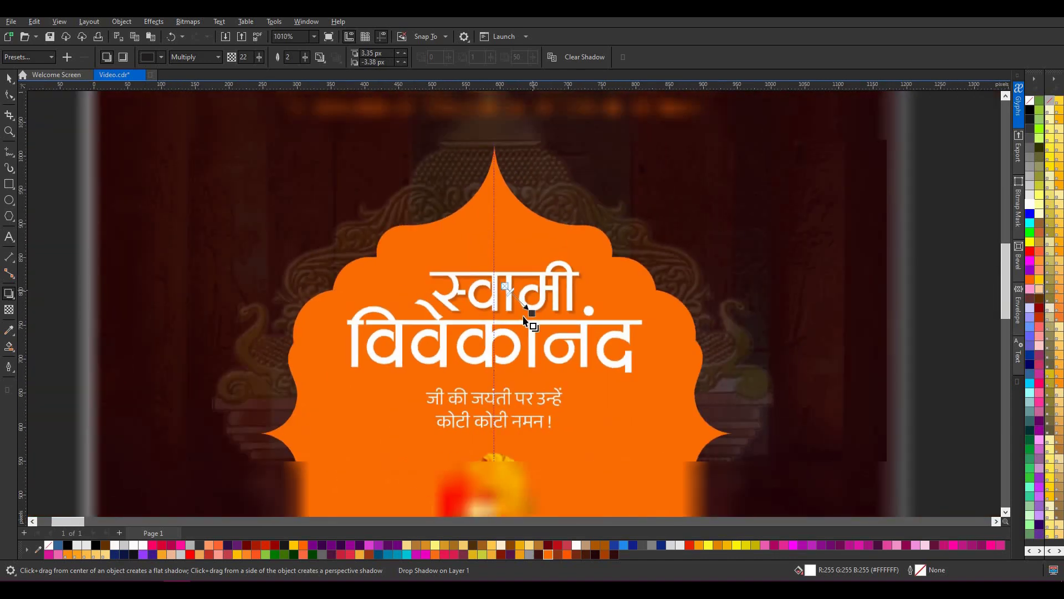
scroll(524, 320, down, 1)
- Add a Multiply drop shadow to the title word विवेकानंद with opacity 22, feather 2 and an offset of about 3.33, -6.93 px
click(512, 341)
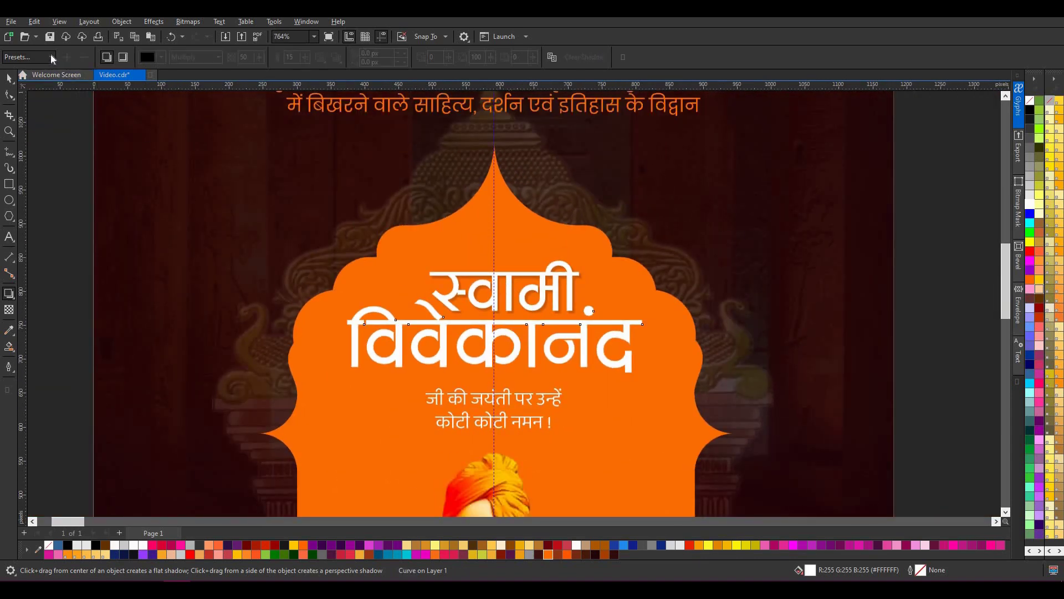
click(28, 57)
click(33, 110)
scroll(354, 200, down, 2)
mouse_move(428, 269)
mouse_down()
mouse_move(592, 420)
mouse_move(430, 270)
mouse_up()
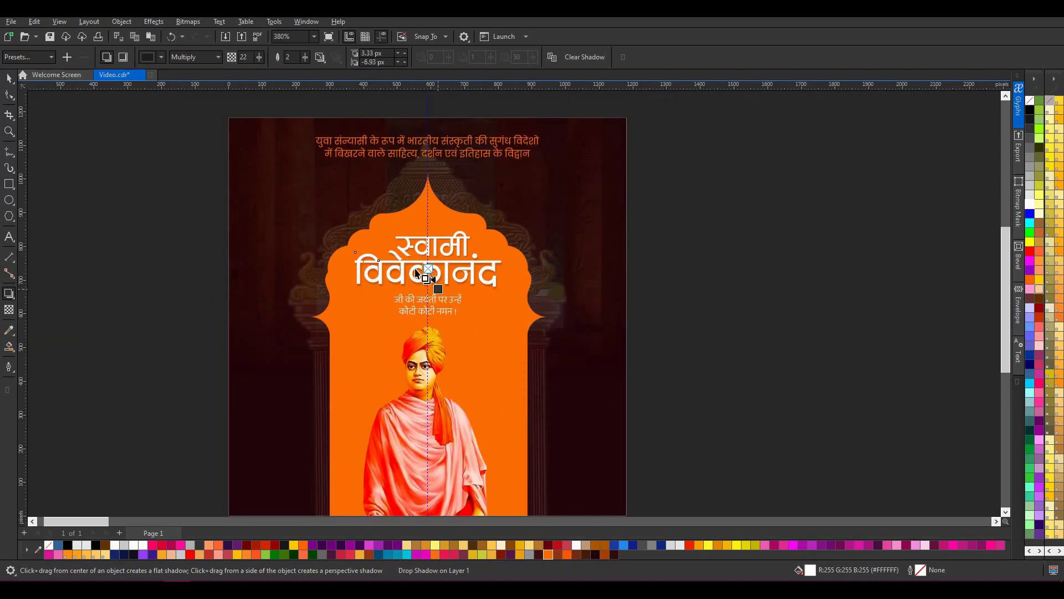
- Undo the last shadow change on विवेकानंद and set its drop shadow offset to about 4.11, -5.35 px
scroll(428, 266, up, 2)
scroll(426, 260, up, 2)
key(ctrl+z)
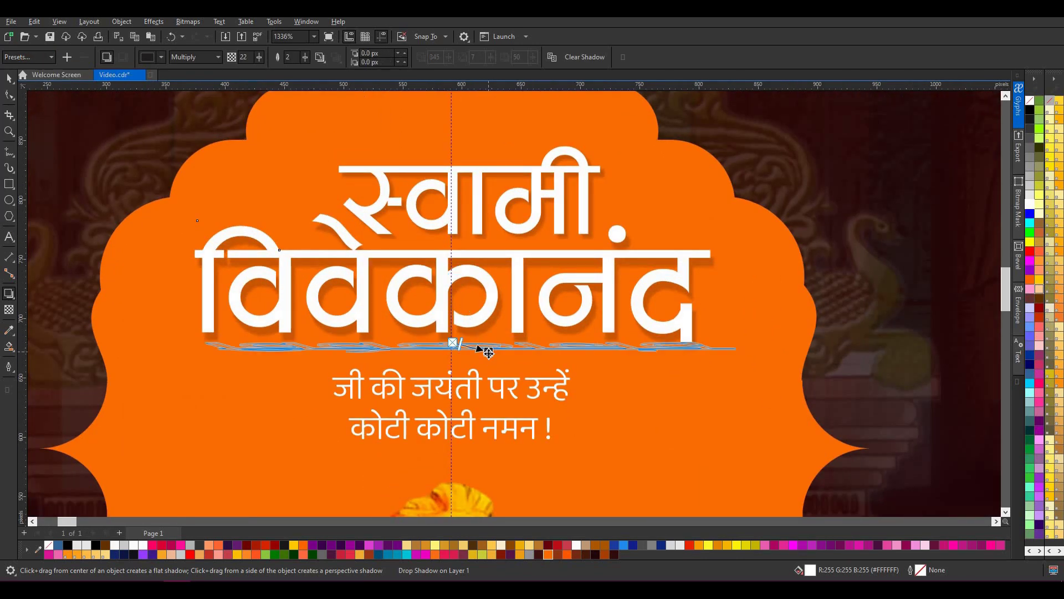
drag(488, 351, 506, 348)
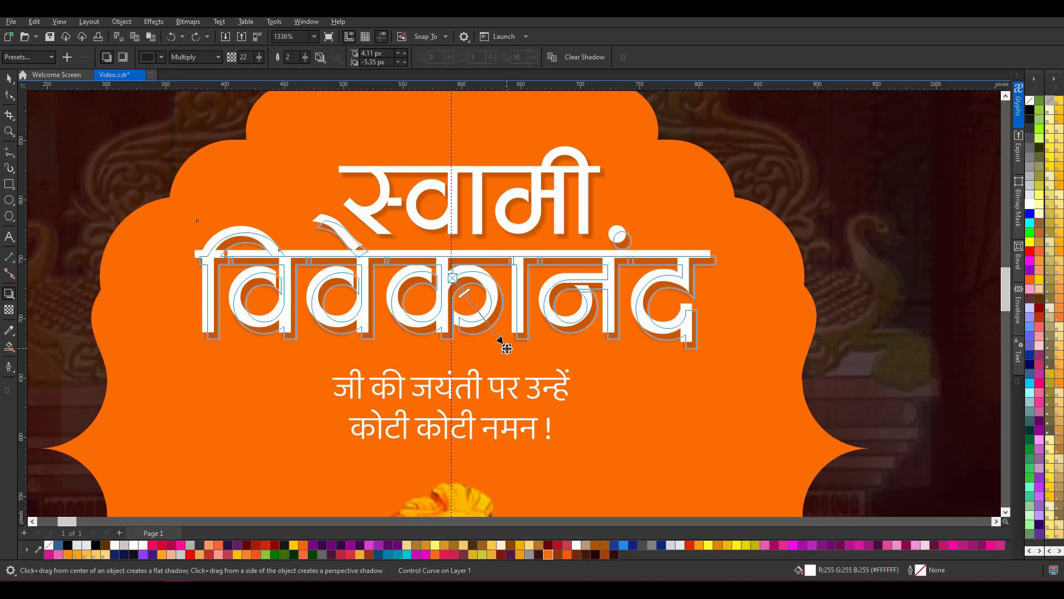
drag(507, 348, 507, 348)
scroll(543, 322, down, 5)
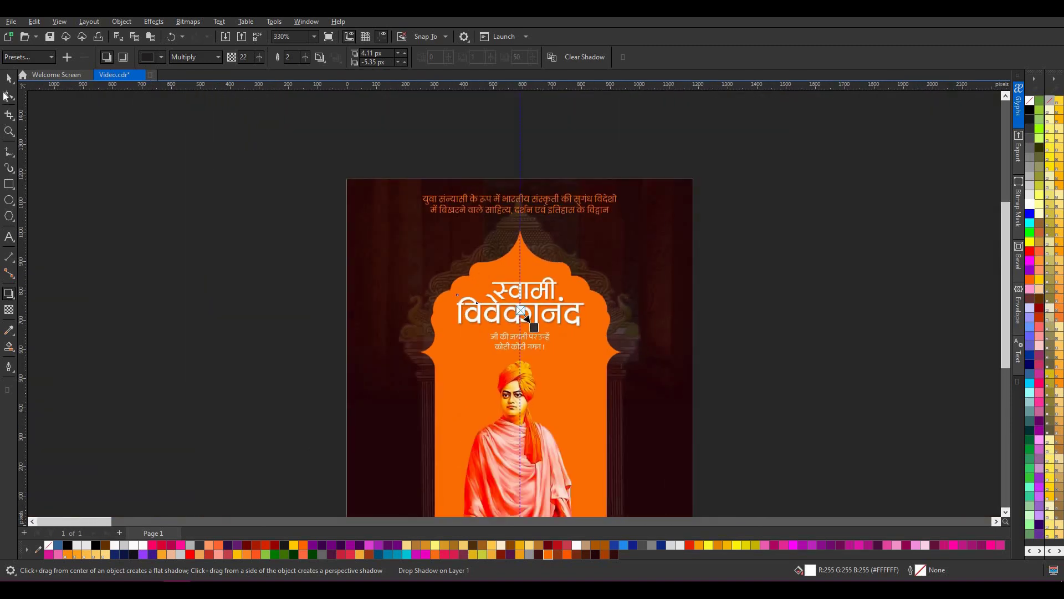
click(9, 79)
scroll(601, 266, down, 2)
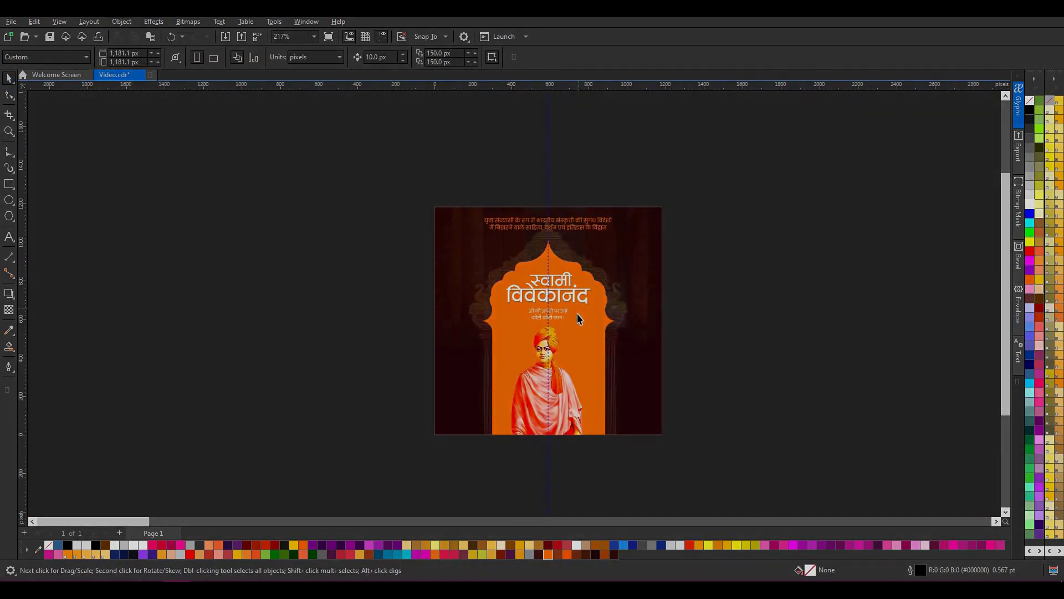